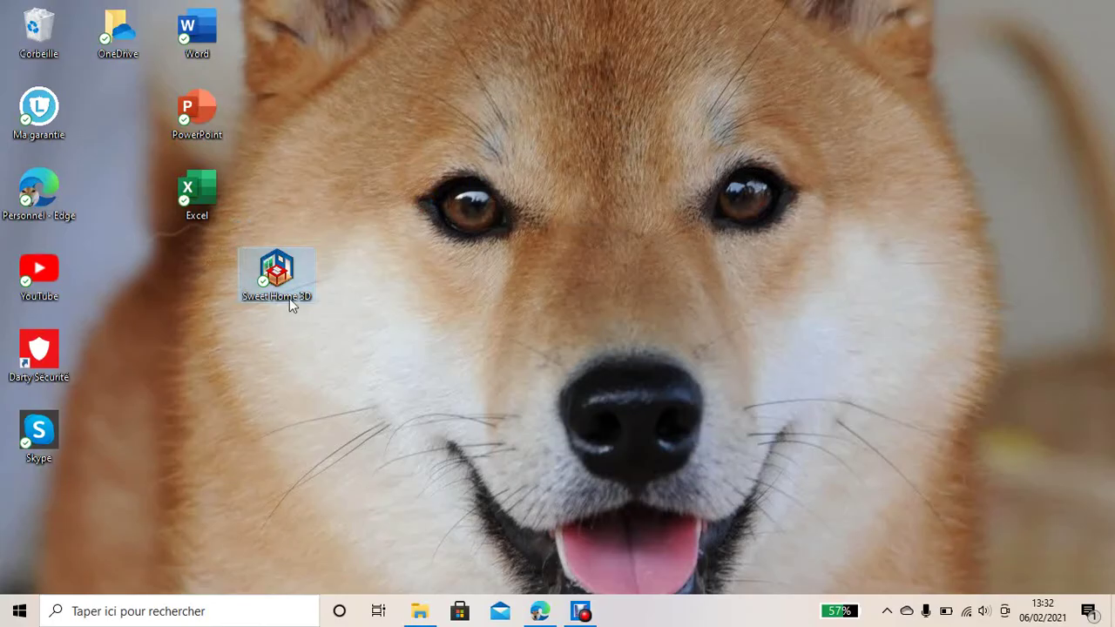
Step: Move the Sweet Home 3D shortcut to the free spot below OneDrive on the desktop, then open Sweet Home 3D and maximise its window
left_click_drag(289, 298, 615, 235)
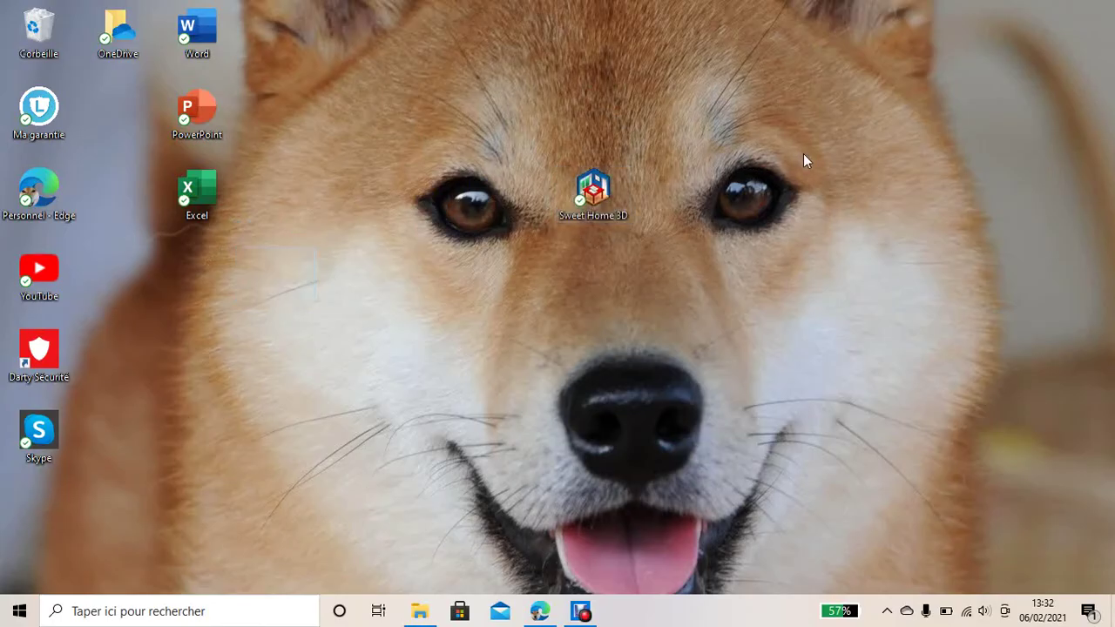
left_click_drag(596, 197, 117, 117)
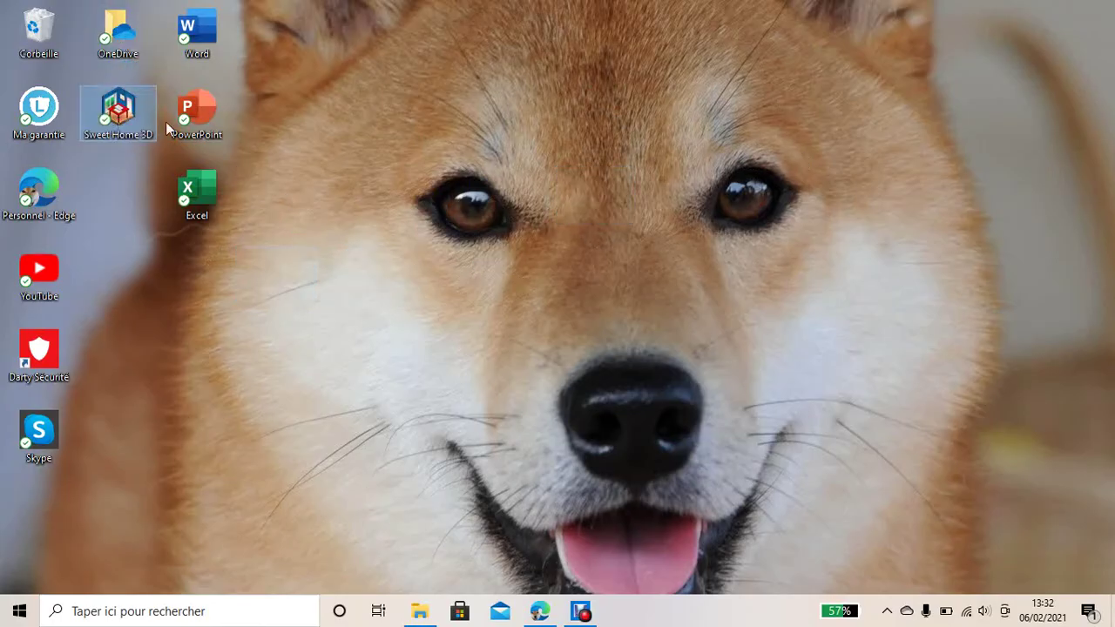
double_click(116, 125)
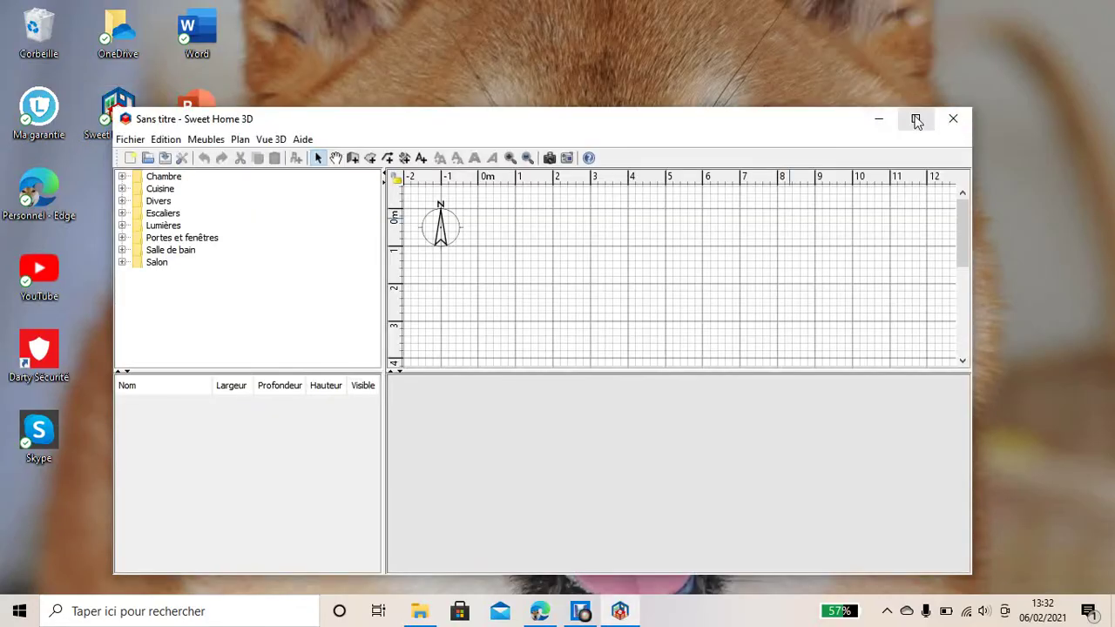
left_click(915, 119)
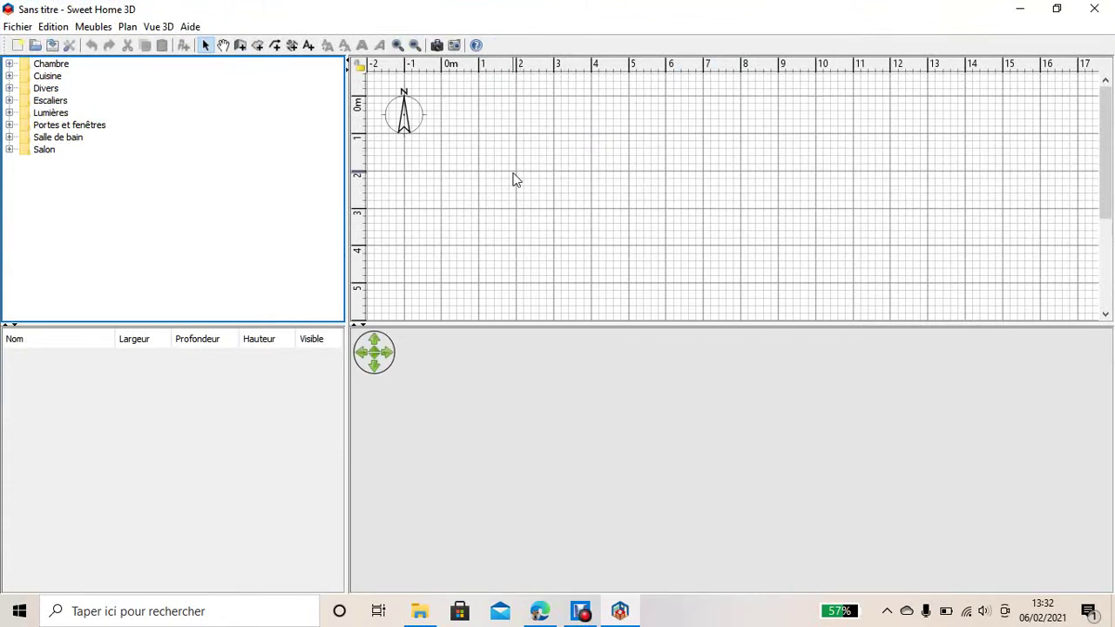
Step: Draw four connected walls forming a closed rectangular room about 504 cm wide and 300 cm deep, then return to selection mode
left_click(242, 46)
left_click(440, 133)
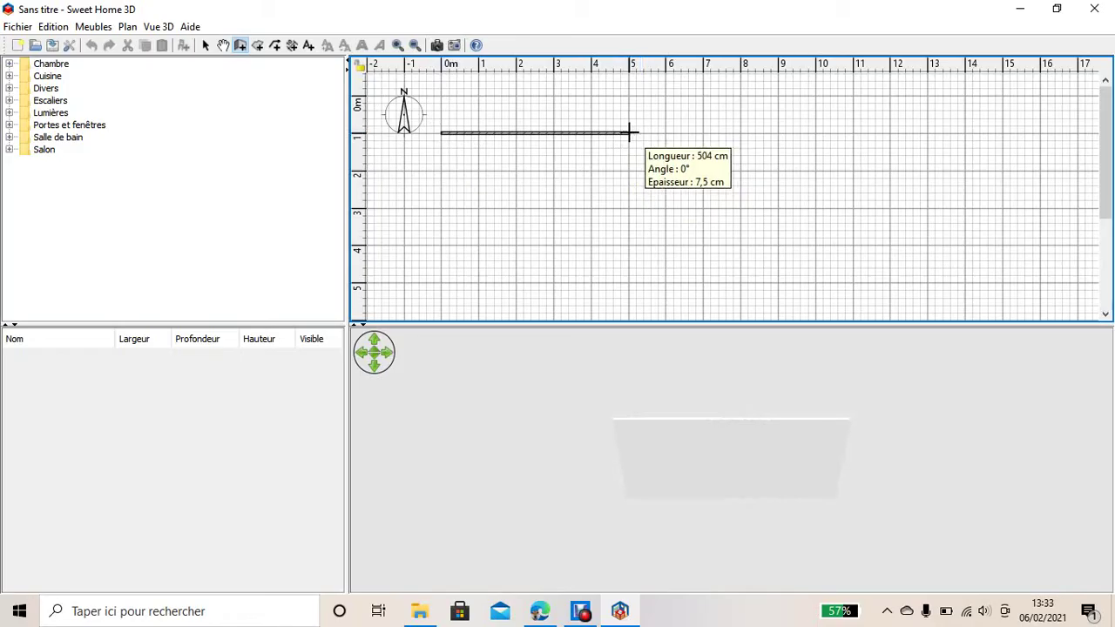
left_click(629, 132)
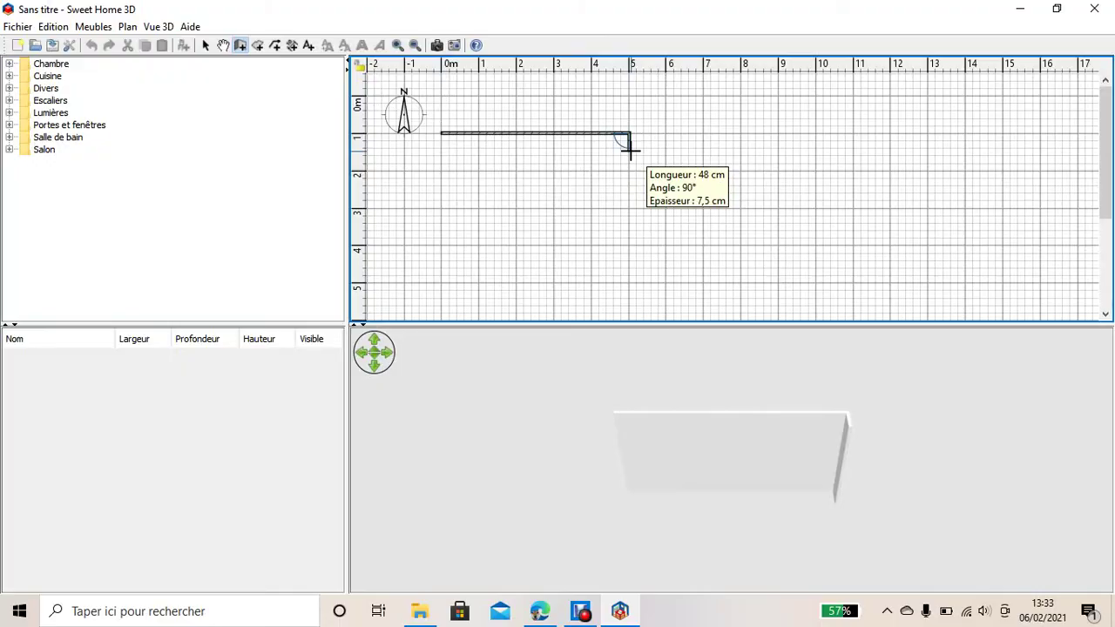
left_click(623, 244)
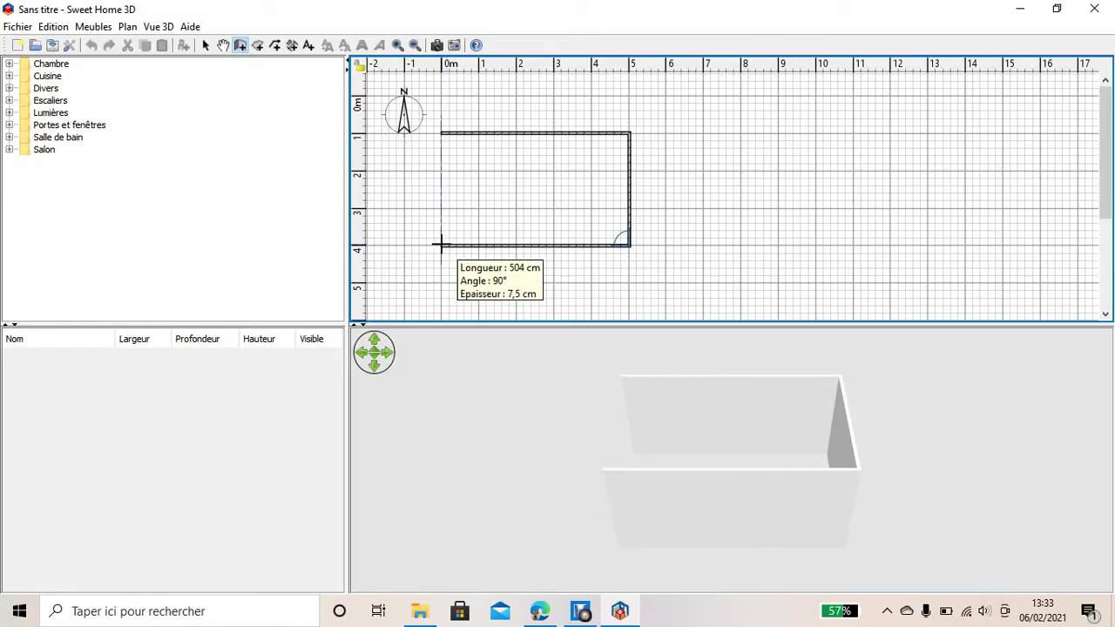
double_click(438, 244)
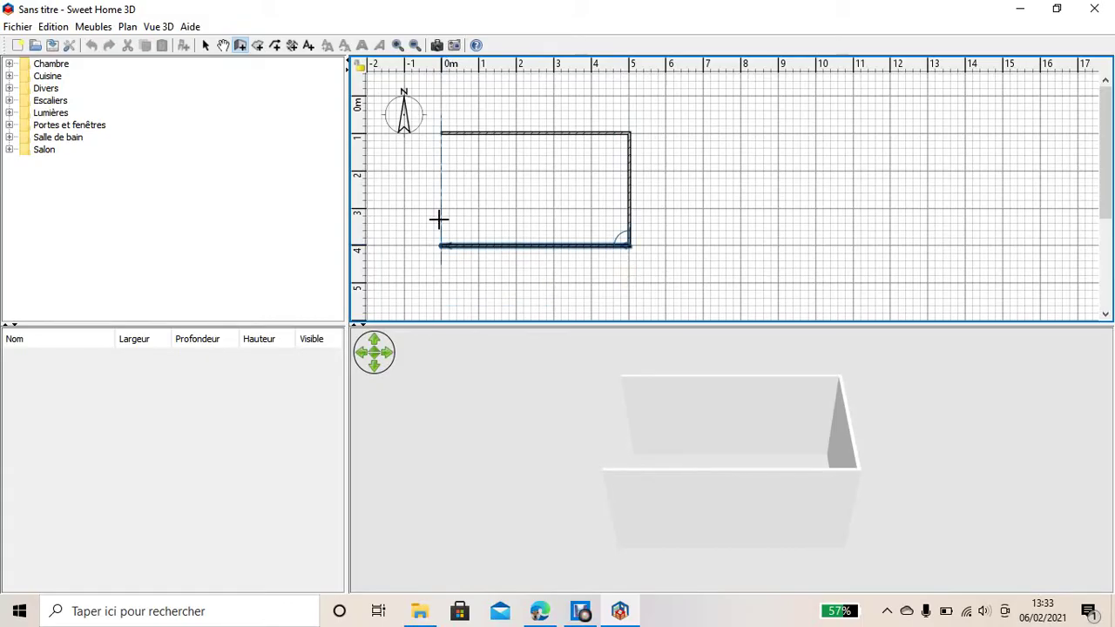
left_click(439, 244)
double_click(441, 132)
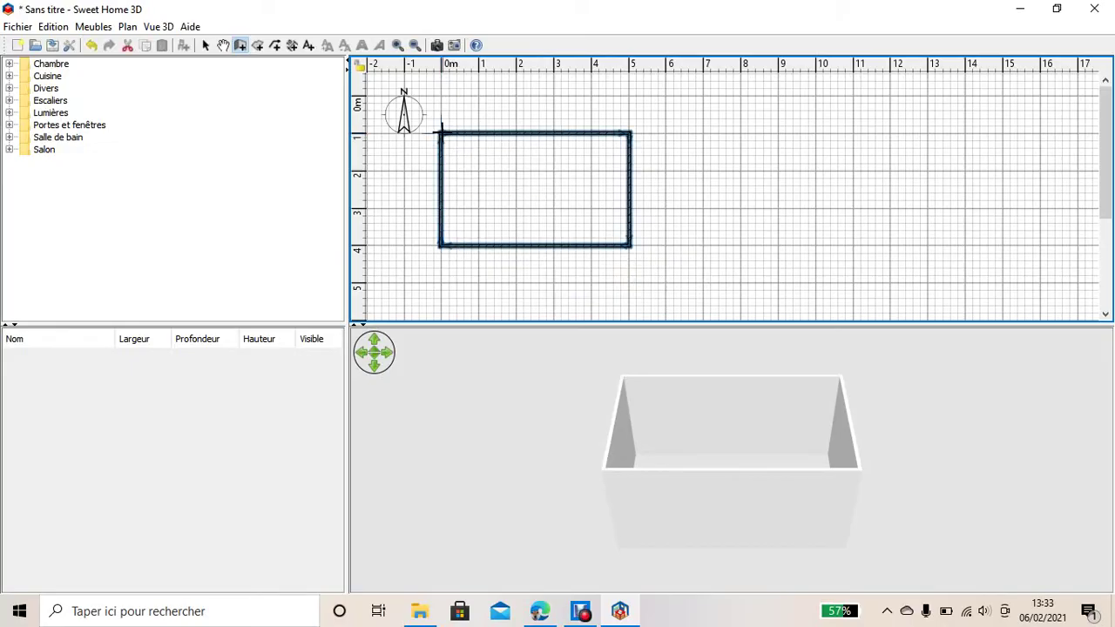
left_click(155, 90)
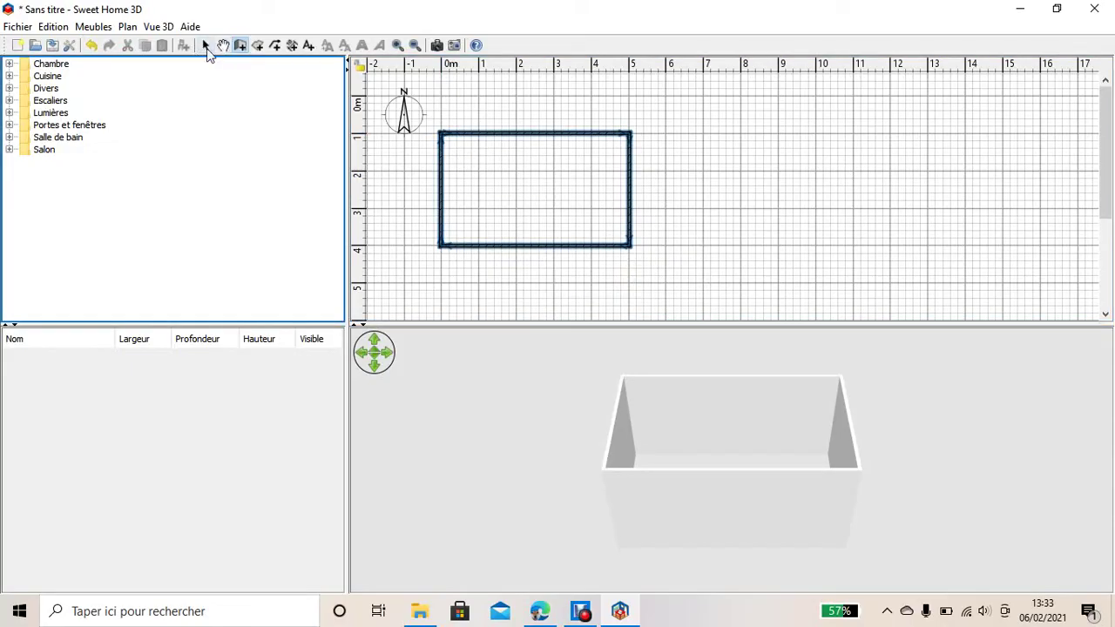
left_click(207, 47)
left_click(678, 133)
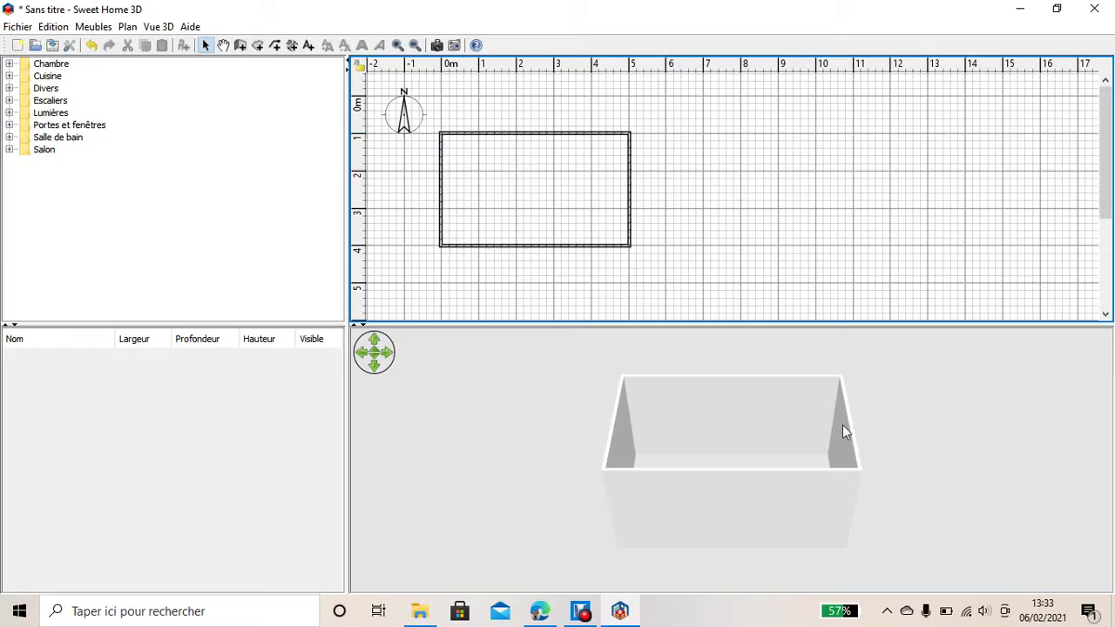
left_click(881, 435)
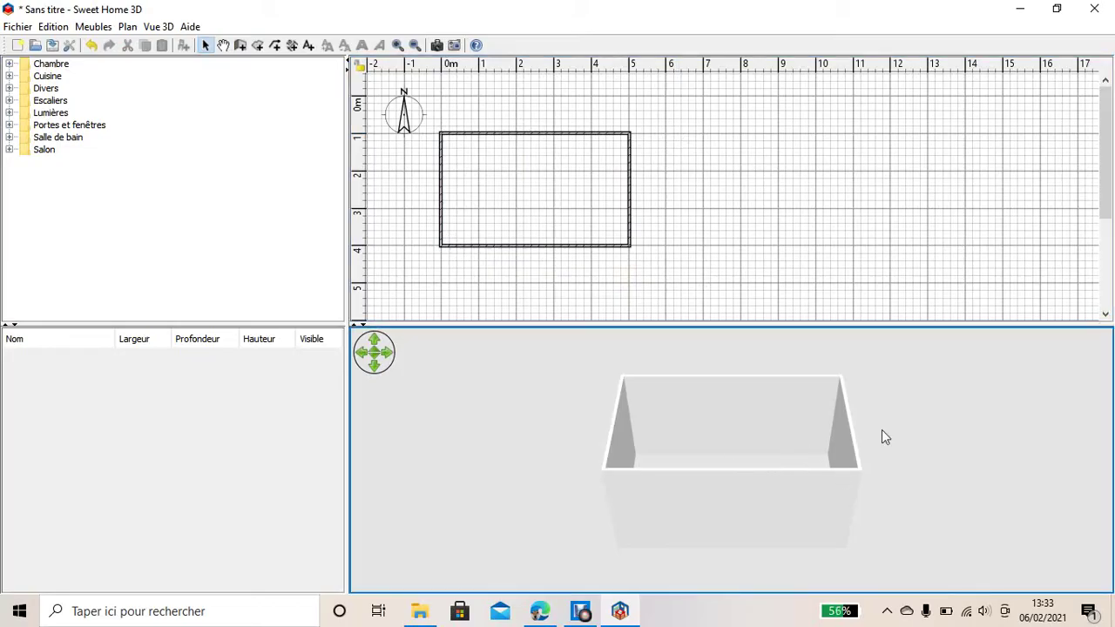
left_click_drag(881, 430, 633, 395)
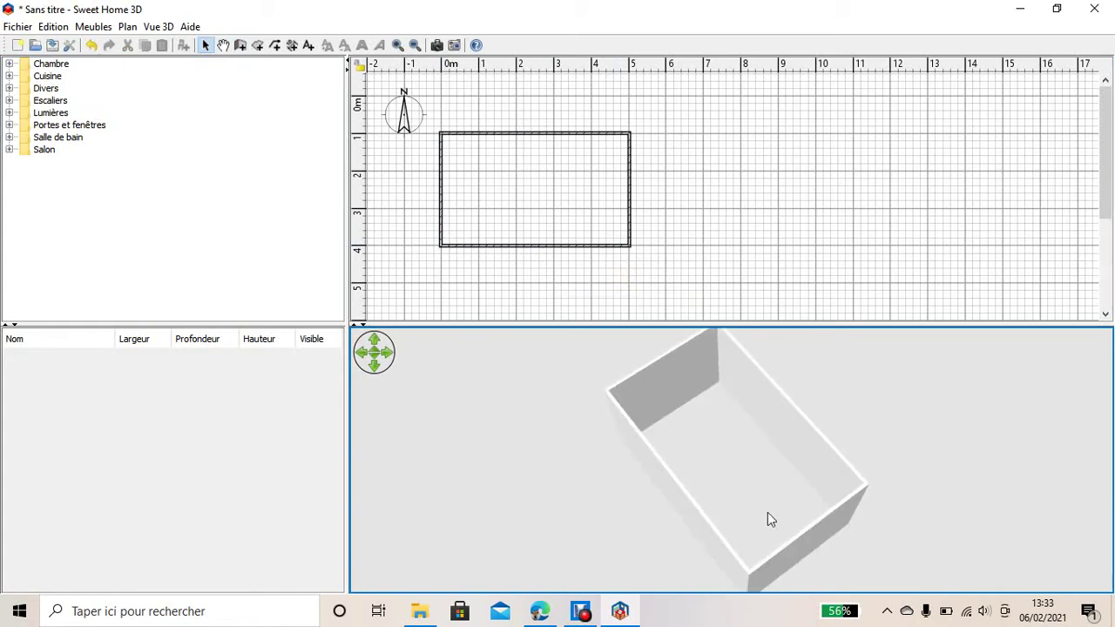
left_click_drag(767, 519, 879, 444)
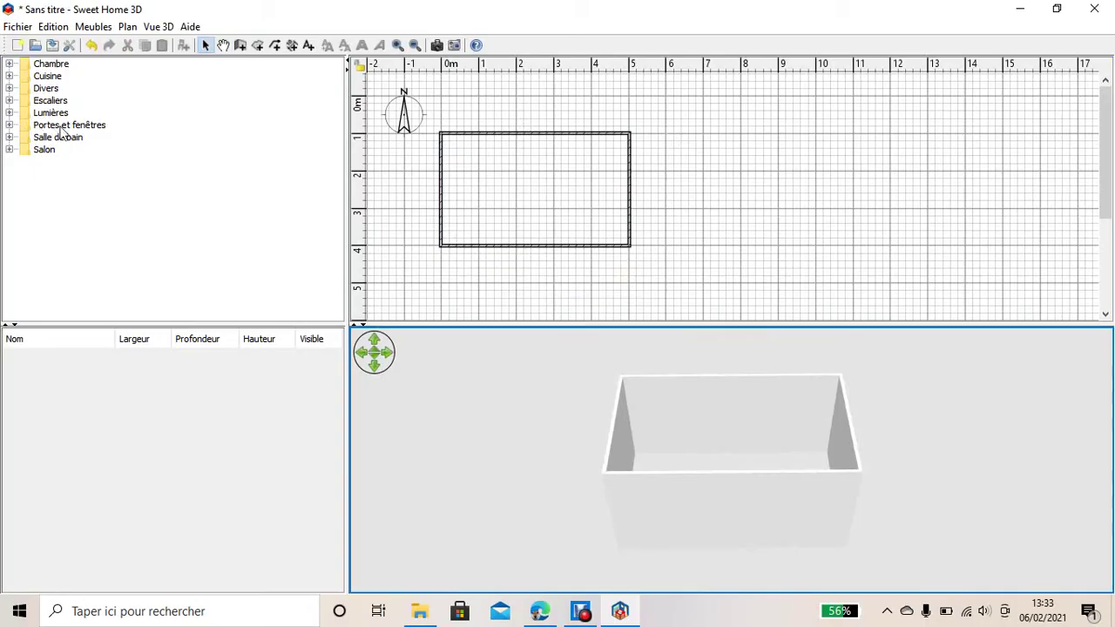
Step: Place a "Porte d'entrée" door in the room's north wall, opening inward and slightly west of the middle
left_click(9, 125)
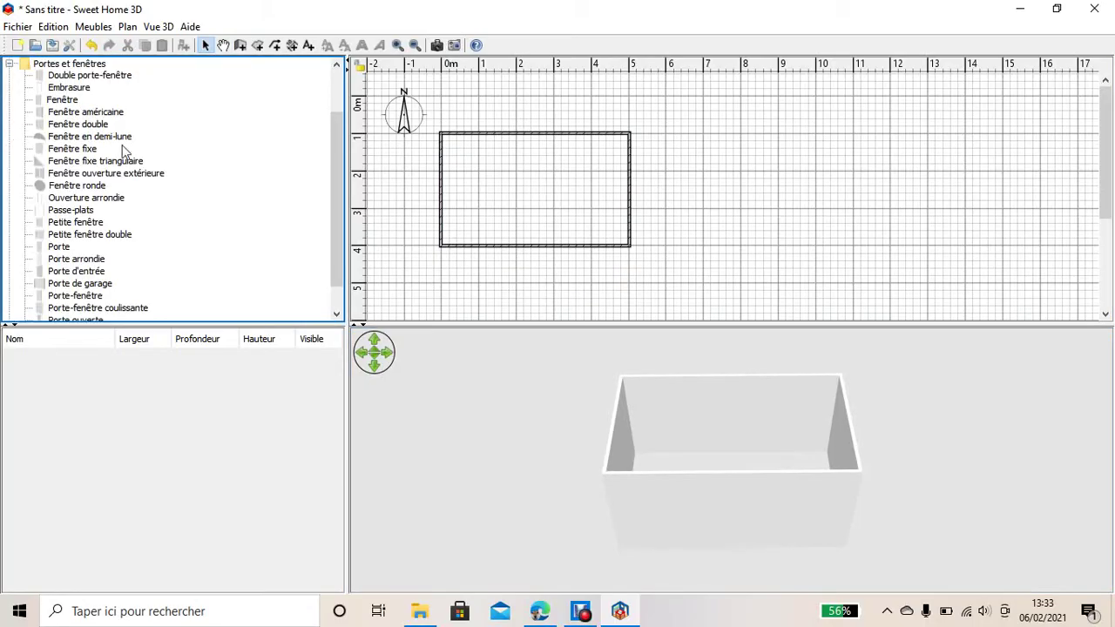
scroll(111, 98, "up", 1)
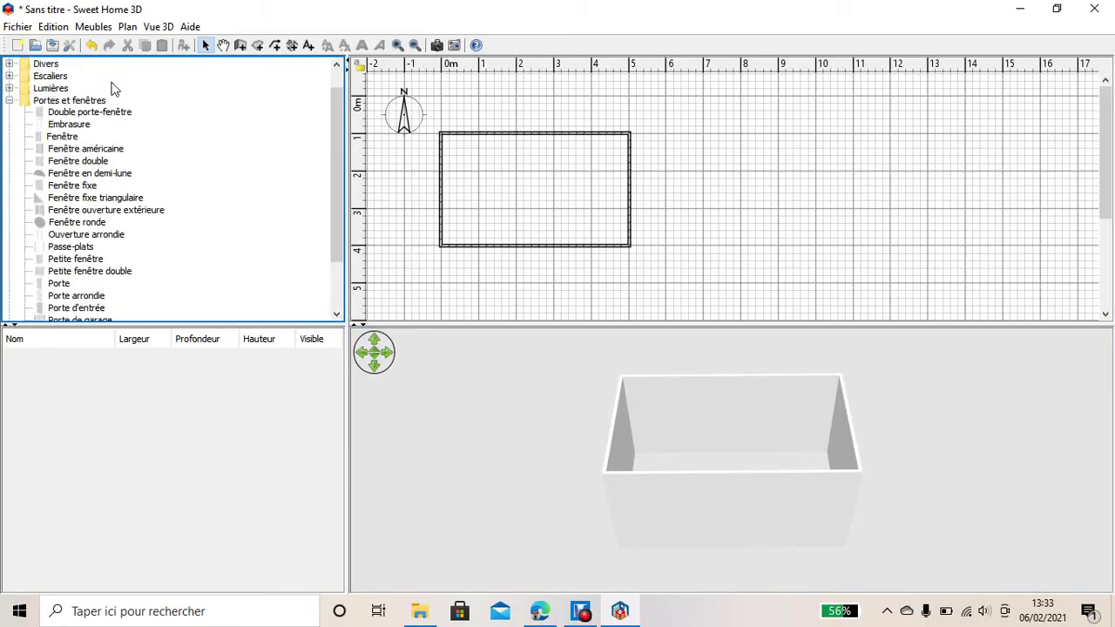
scroll(110, 87, "down", 2)
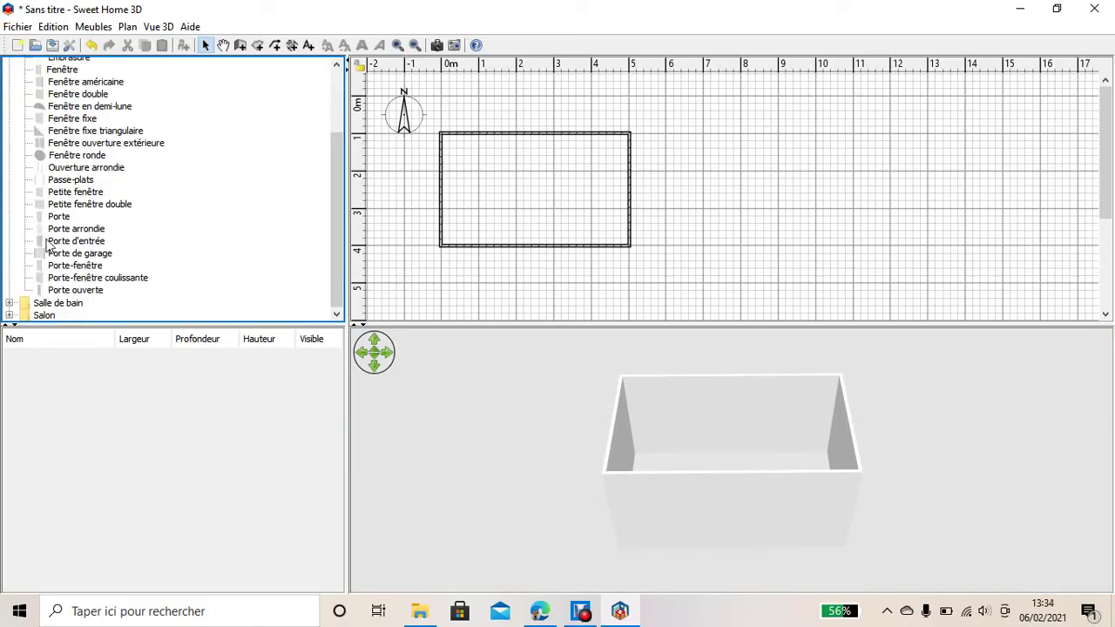
left_click_drag(48, 241, 528, 135)
left_click(519, 134)
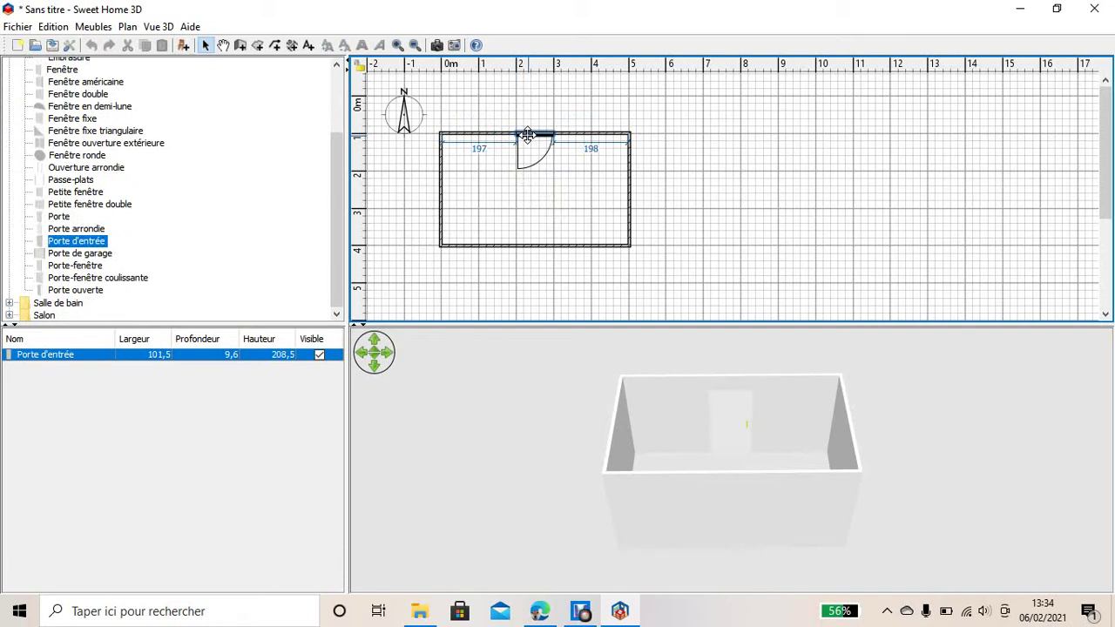
mouse_move(527, 135)
left_mouse_down()
mouse_move(550, 132)
mouse_move(524, 135)
mouse_move(547, 136)
mouse_move(526, 139)
mouse_move(547, 164)
mouse_move(523, 69)
mouse_move(499, 59)
mouse_move(414, 84)
mouse_move(480, 68)
mouse_move(540, 83)
mouse_move(522, 75)
mouse_move(524, 120)
mouse_move(535, 118)
left_mouse_up()
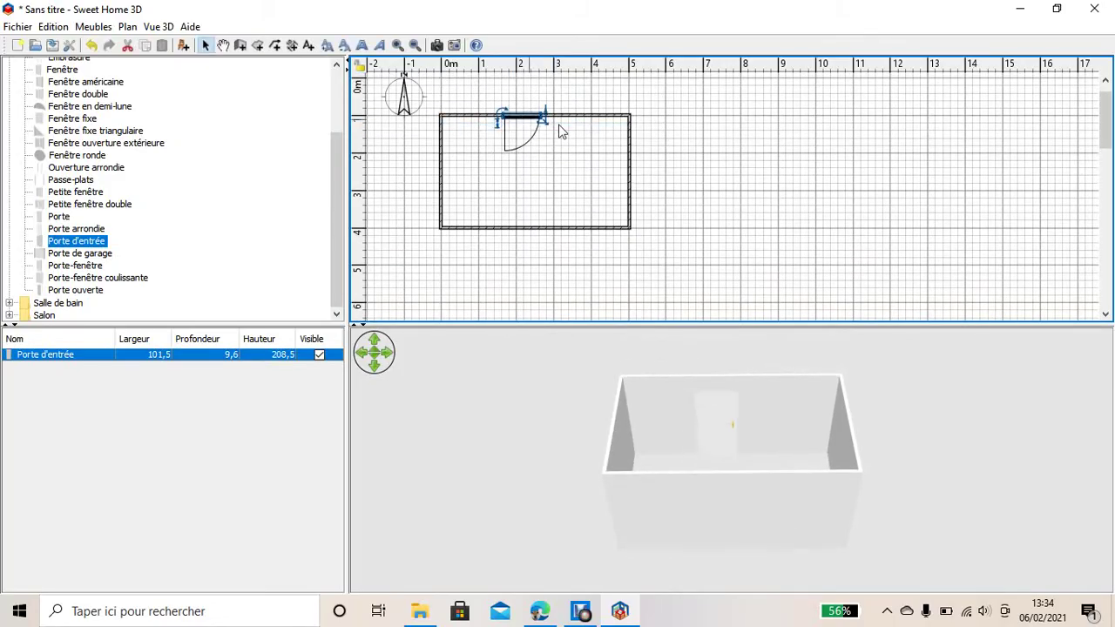
left_click(743, 155)
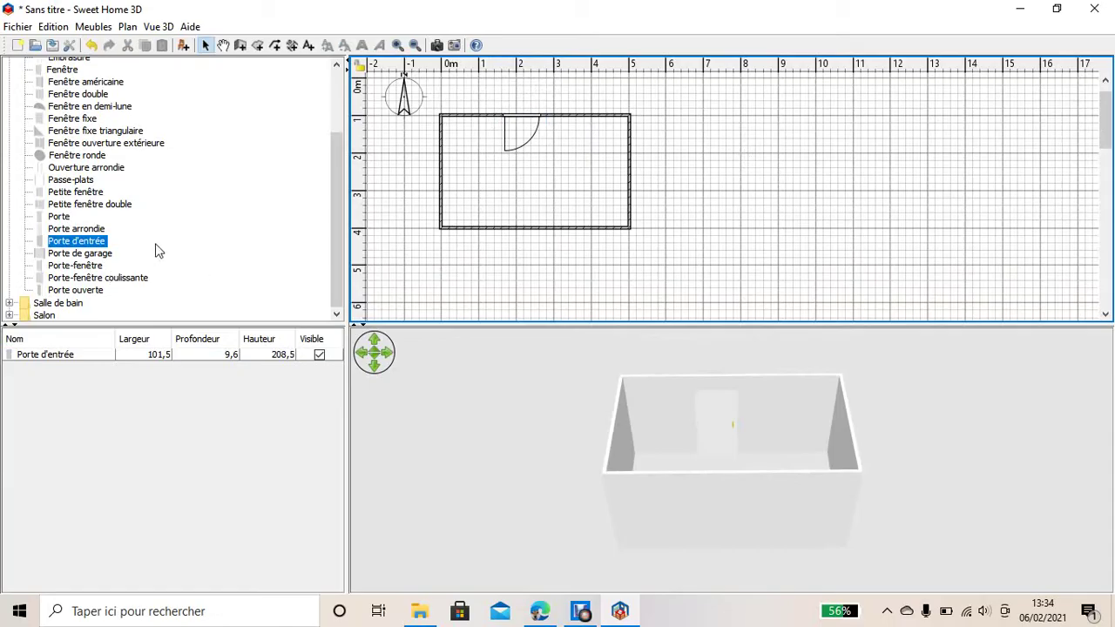
Step: Place a "Fenêtre américaine" window in the middle of the room's south wall
scroll(77, 193, "up", 1)
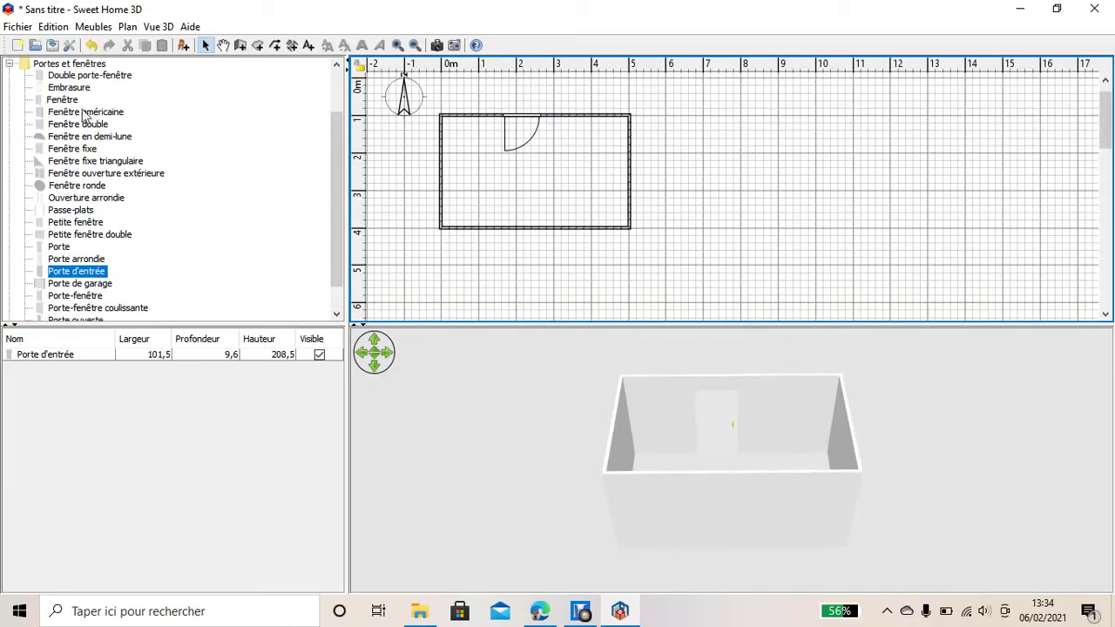
left_click_drag(54, 113, 521, 228)
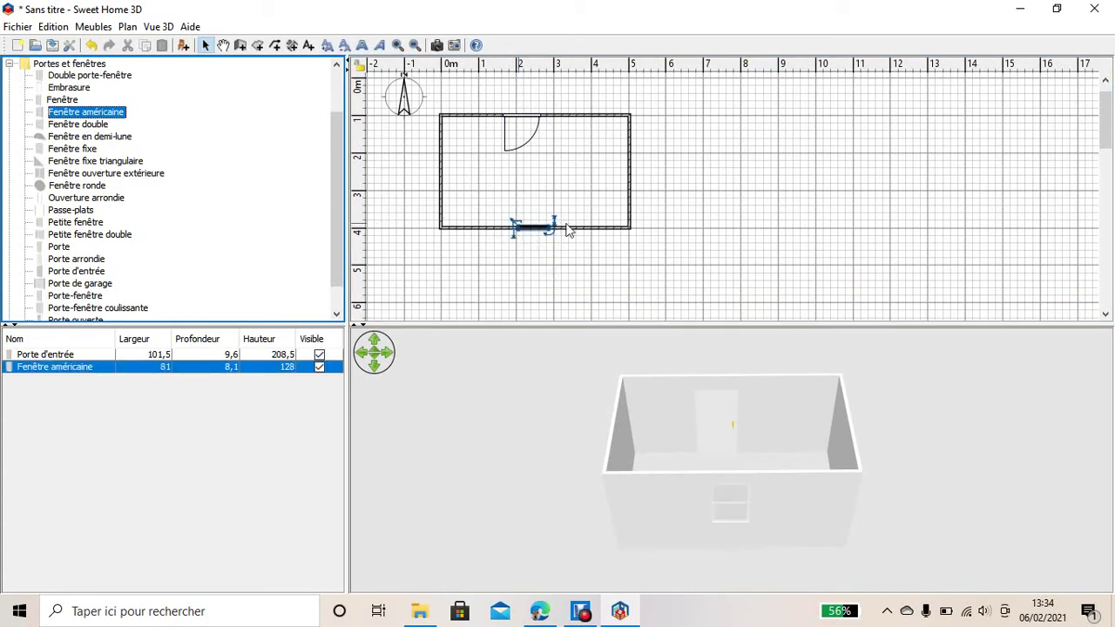
left_click(694, 220)
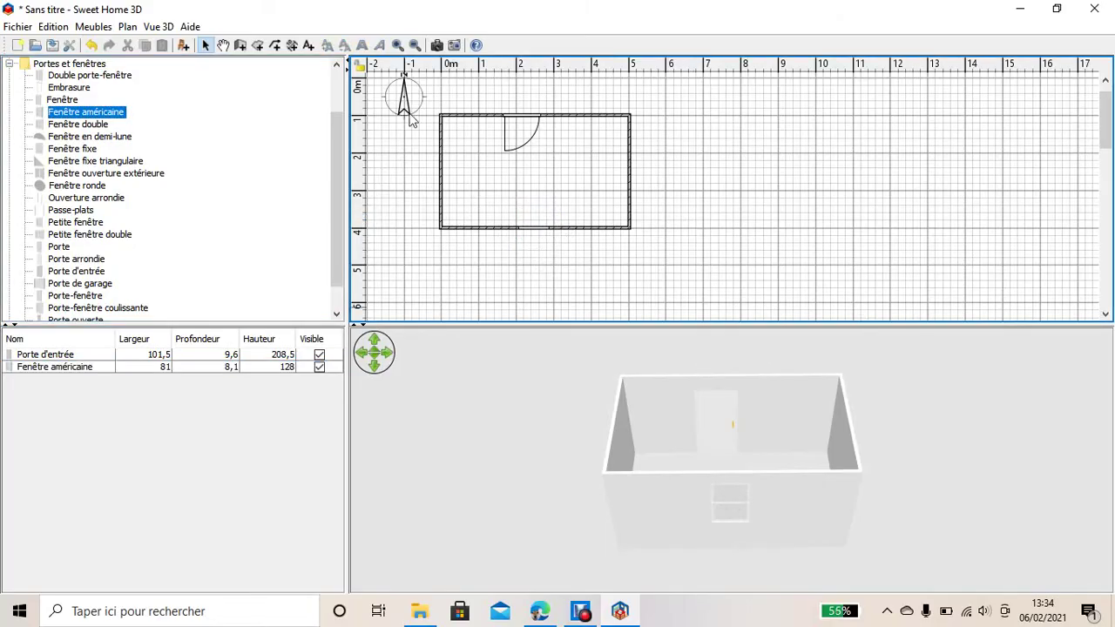
Step: Slide the entrance door east along the north wall toward its middle and try to rotate it
double_click(527, 115)
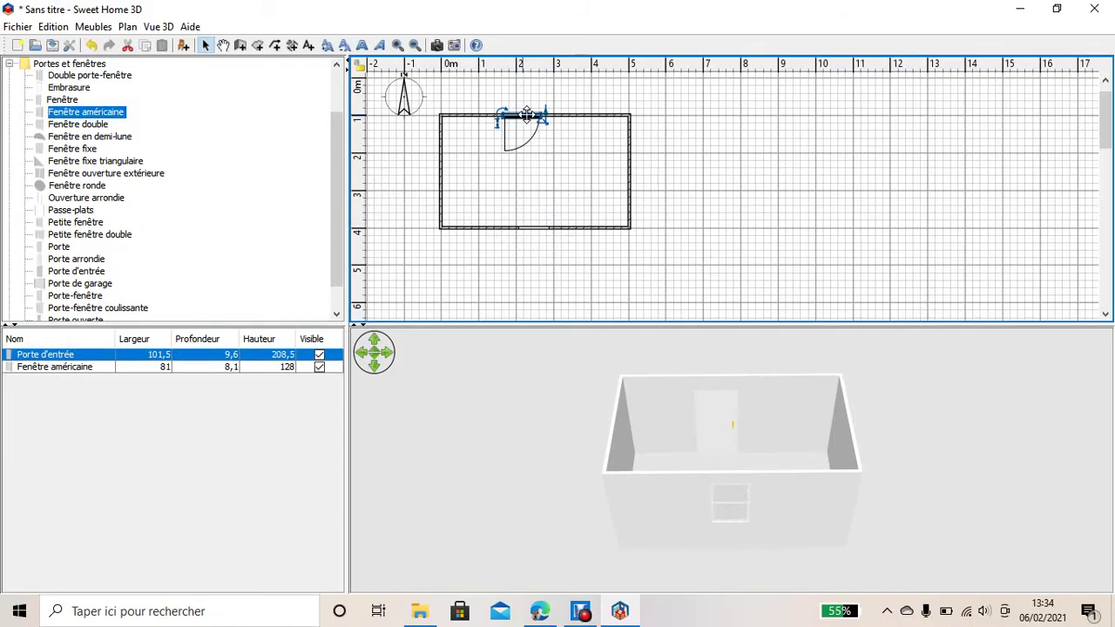
left_click(699, 131)
left_click_drag(506, 114, 523, 116)
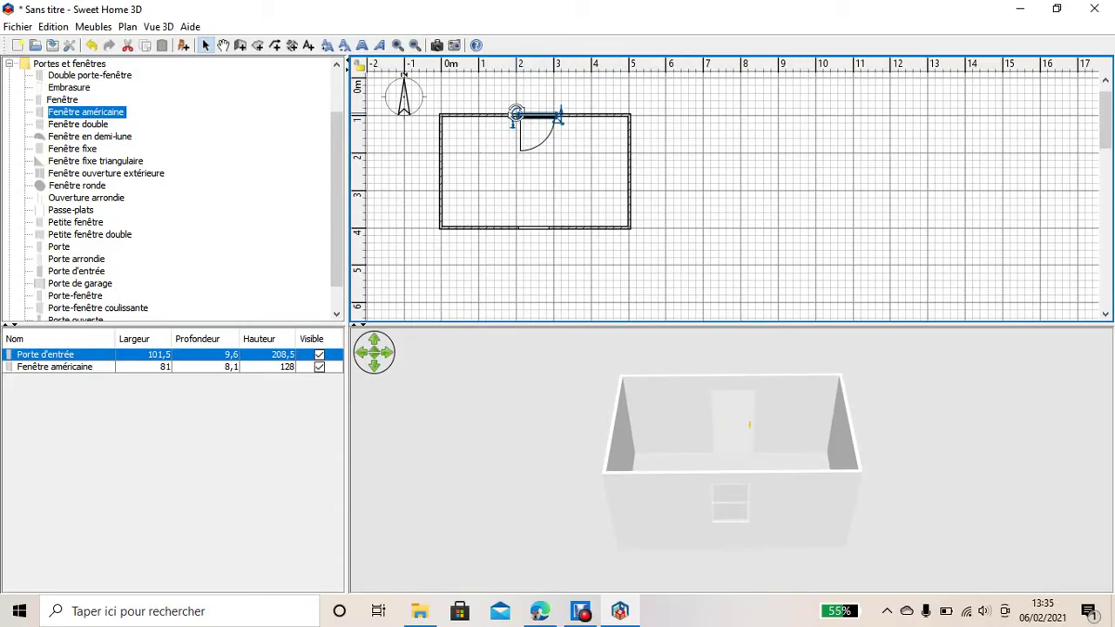
left_click_drag(516, 113, 469, 113)
Step: Resize the entrance door to about 104 cm wide, 0.1 cm deep and 206 cm high
mouse_move(557, 117)
left_mouse_down()
mouse_move(607, 159)
mouse_move(615, 136)
mouse_move(546, 126)
mouse_move(563, 113)
left_mouse_up()
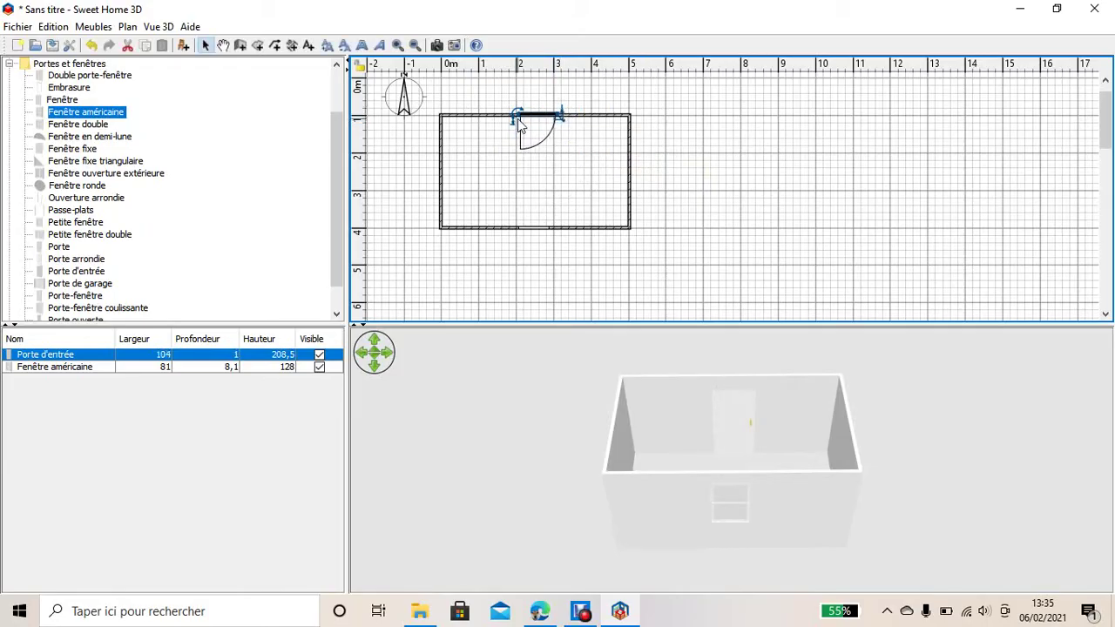
mouse_move(518, 125)
left_mouse_down()
mouse_move(525, 174)
mouse_move(525, 82)
mouse_move(520, 112)
left_mouse_up()
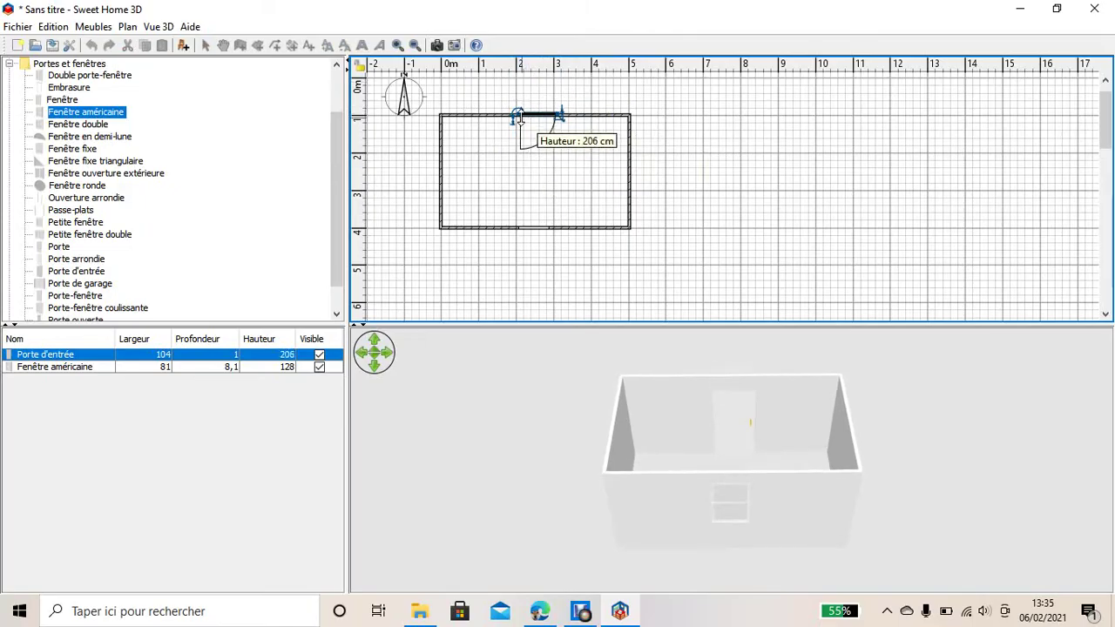
left_click_drag(520, 120, 520, 120)
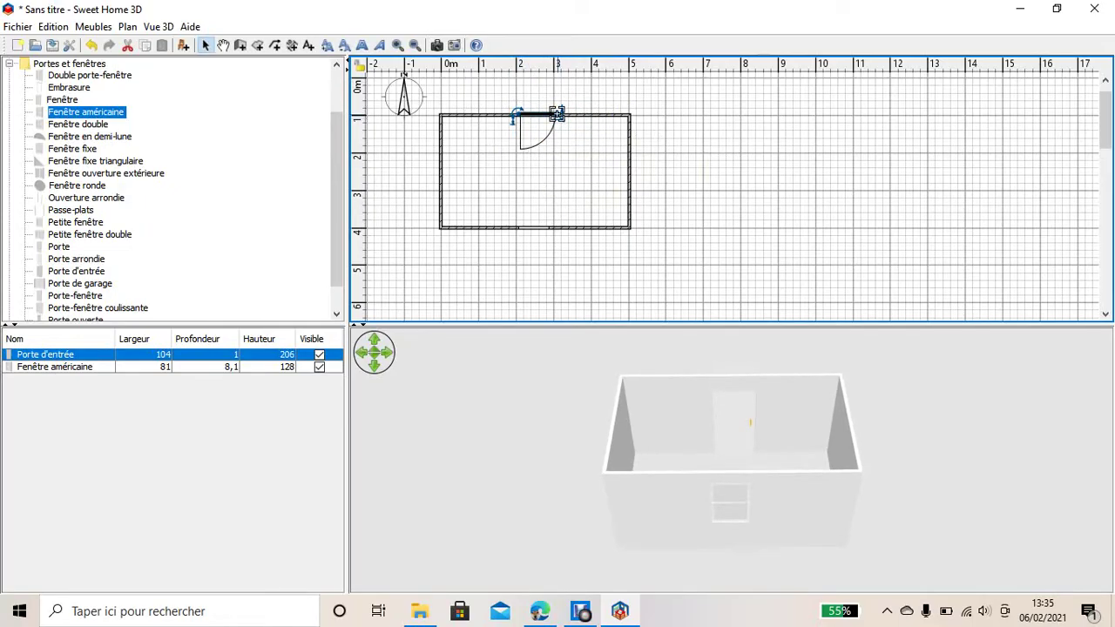
mouse_move(556, 114)
left_mouse_down()
mouse_move(541, 93)
mouse_move(488, 98)
mouse_move(618, 96)
mouse_move(527, 98)
mouse_move(555, 95)
left_mouse_up()
left_click(585, 260)
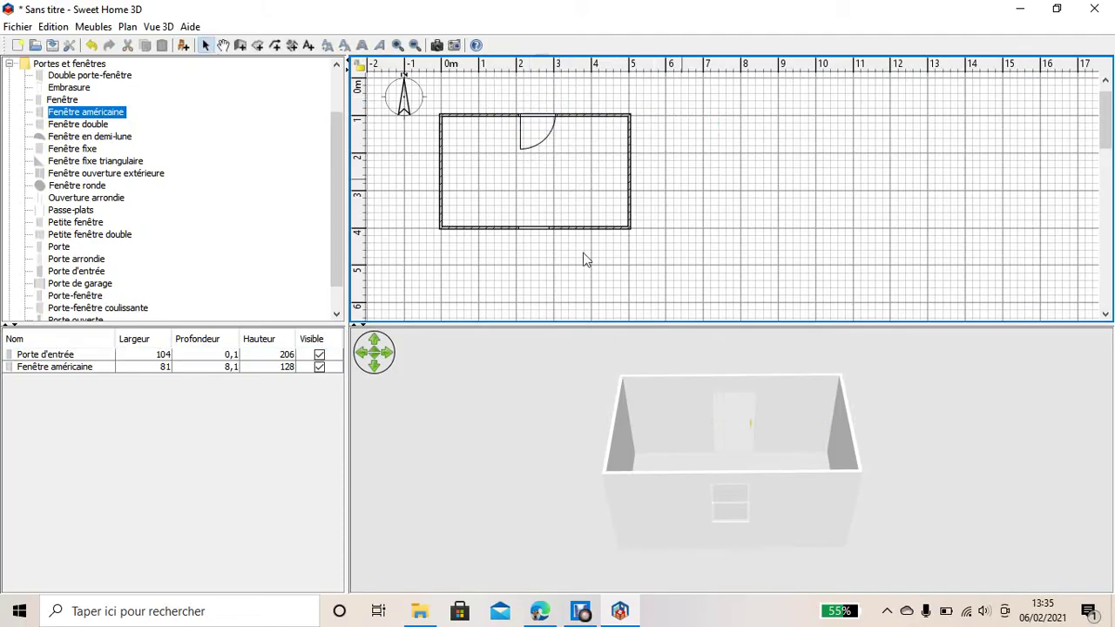
Step: Place a "Lit" bed from the Chambre furniture in the room's northwest corner, with its head against the north wall
scroll(128, 123, "up", 2)
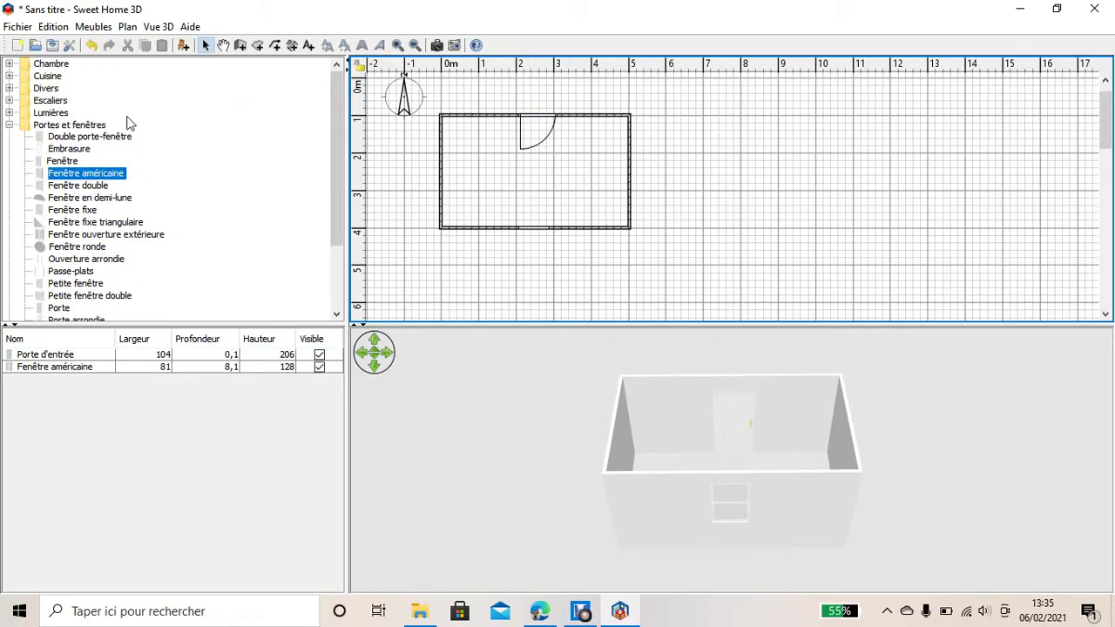
scroll(89, 164, "down", 3)
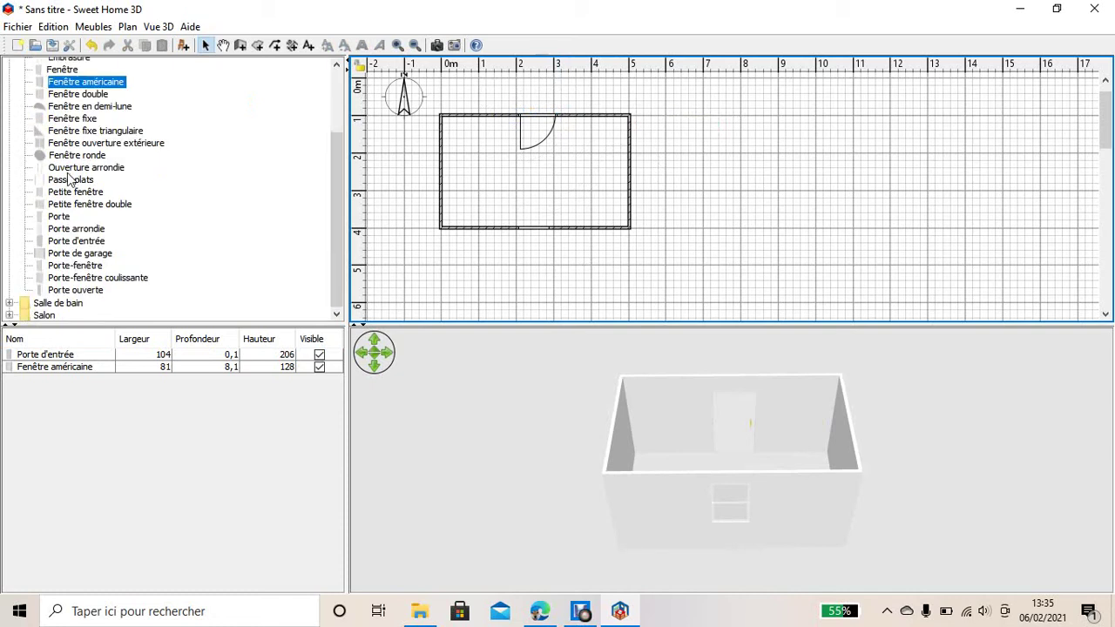
scroll(89, 164, "up", 3)
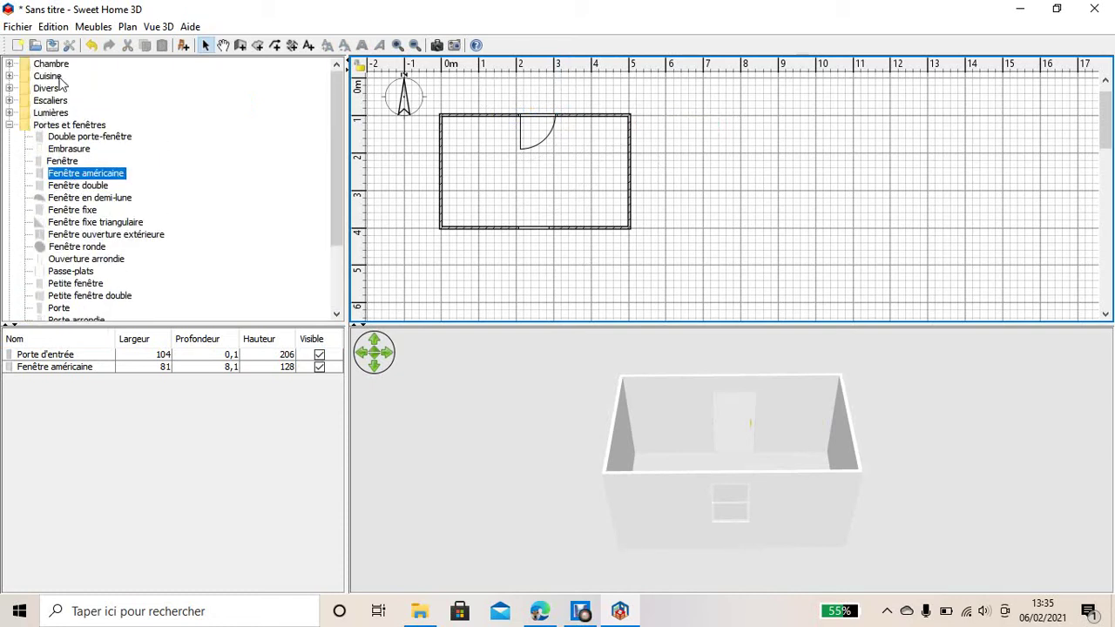
left_click(8, 65)
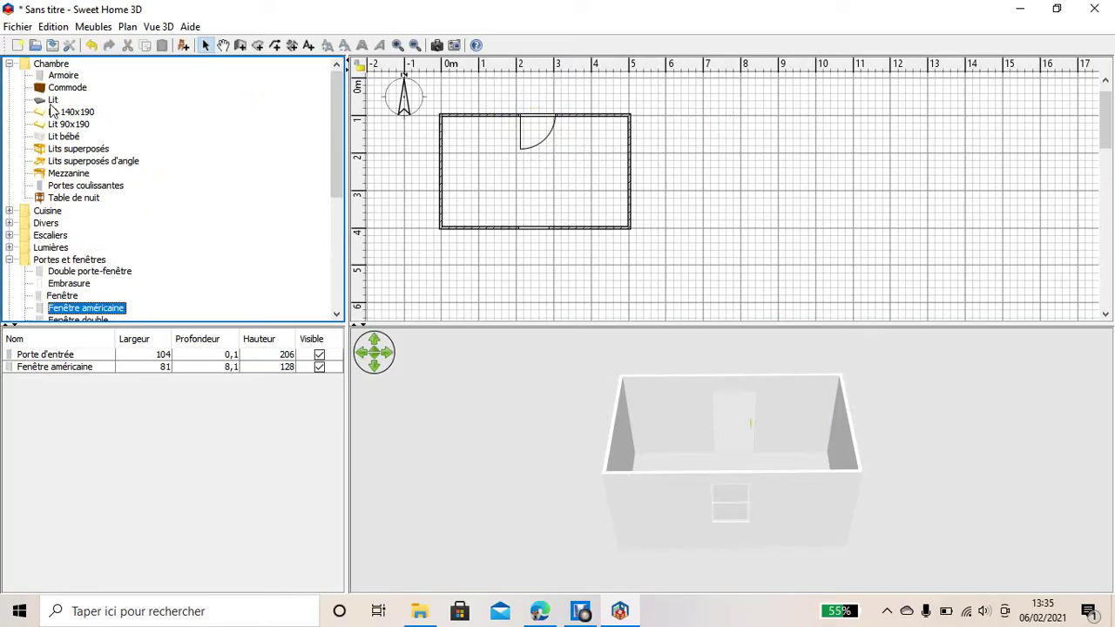
left_click_drag(50, 103, 445, 122)
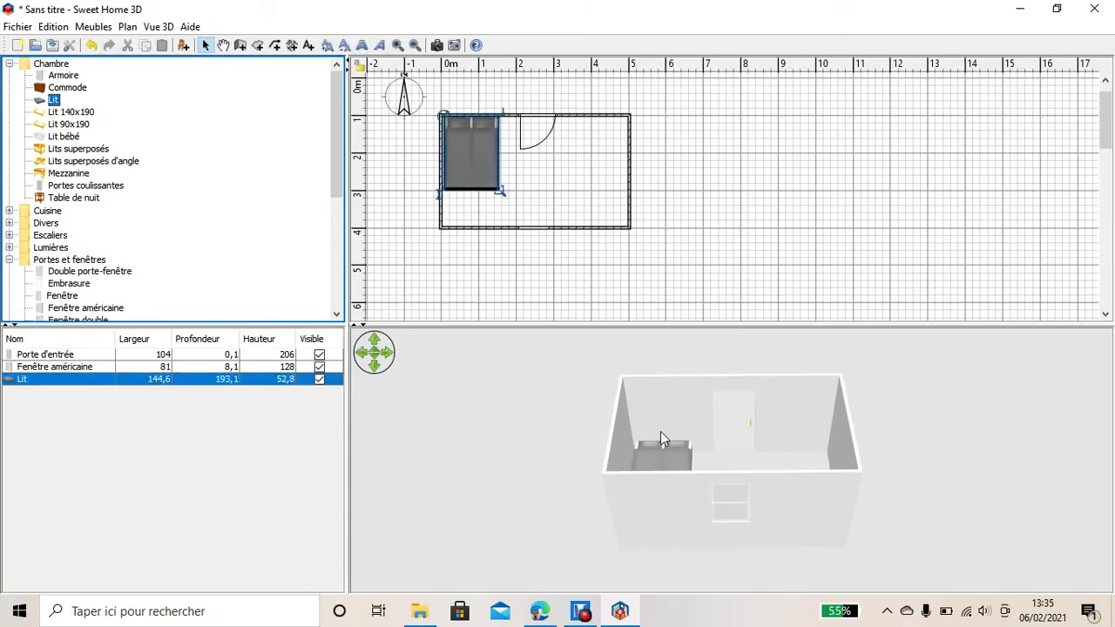
Step: Rename the bed in the northwest corner as "Tuto" in its furniture properties
double_click(486, 152)
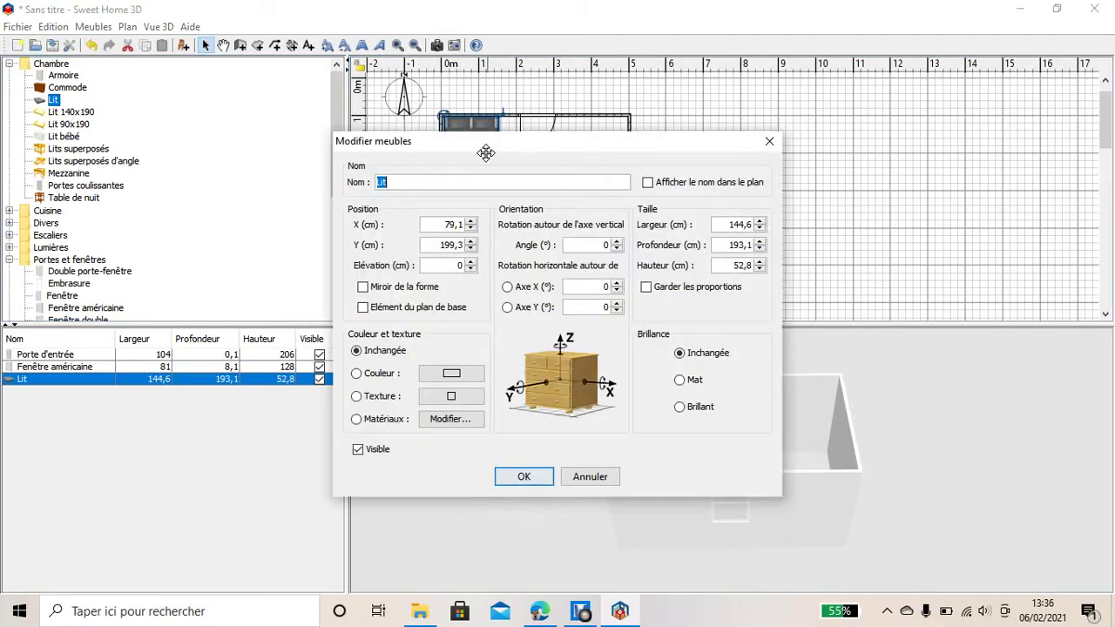
left_click(770, 142)
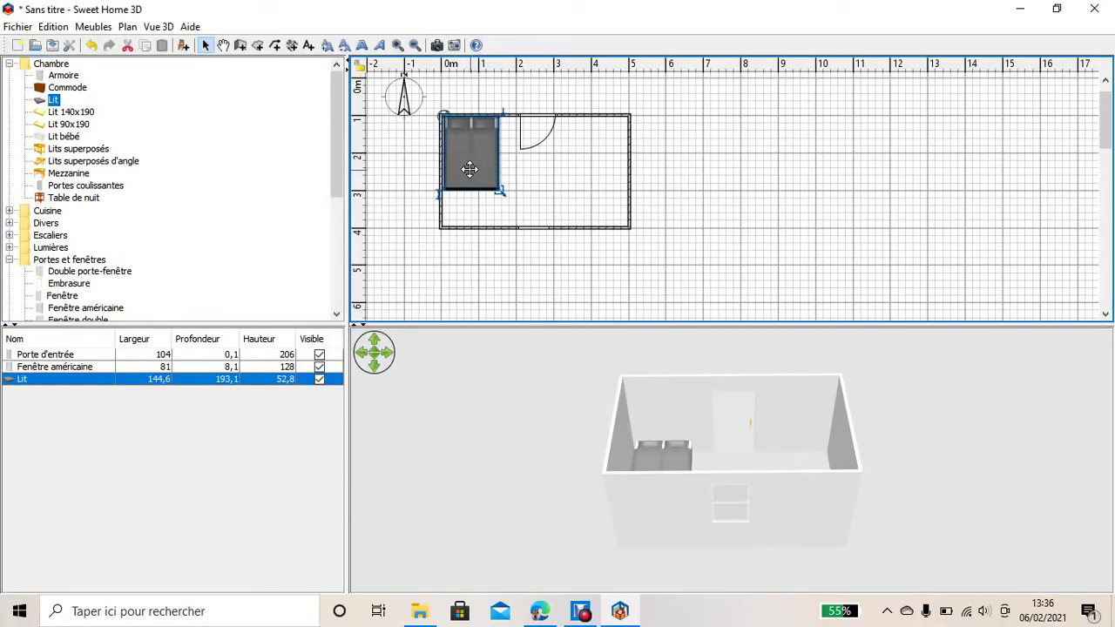
double_click(469, 169)
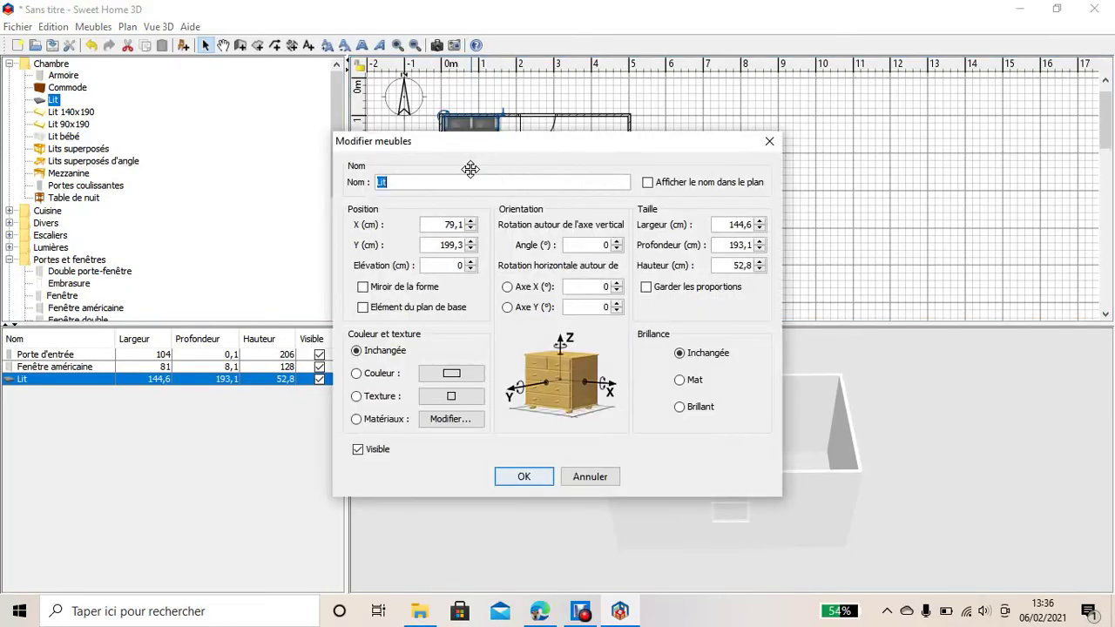
key("BackSpace")
type("utro")
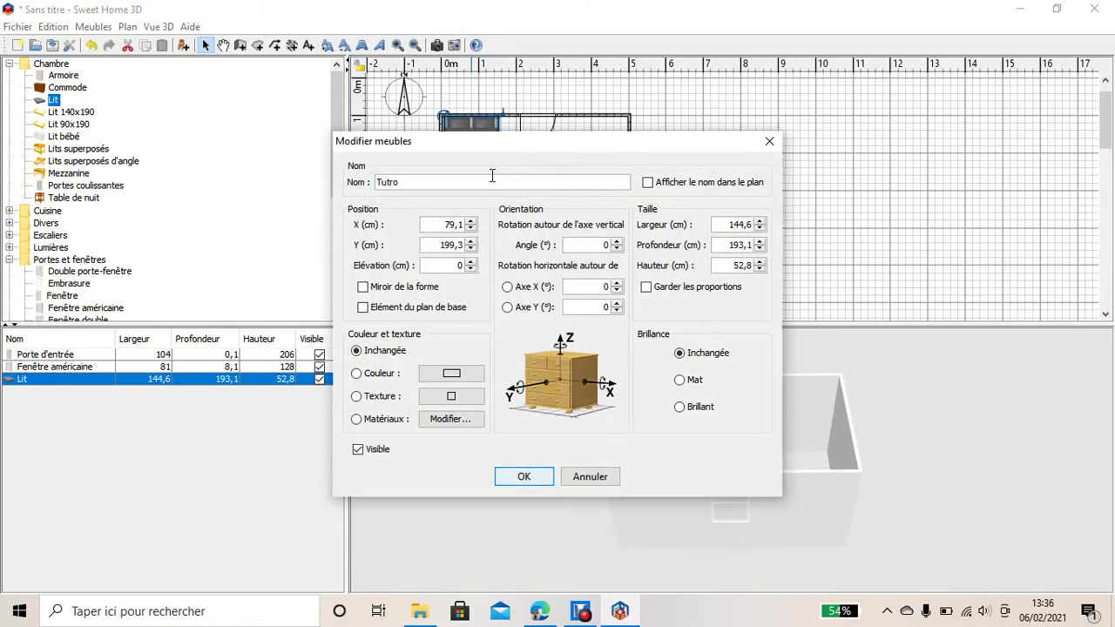
key("BackSpace")
key("BackSpace")
type("o")
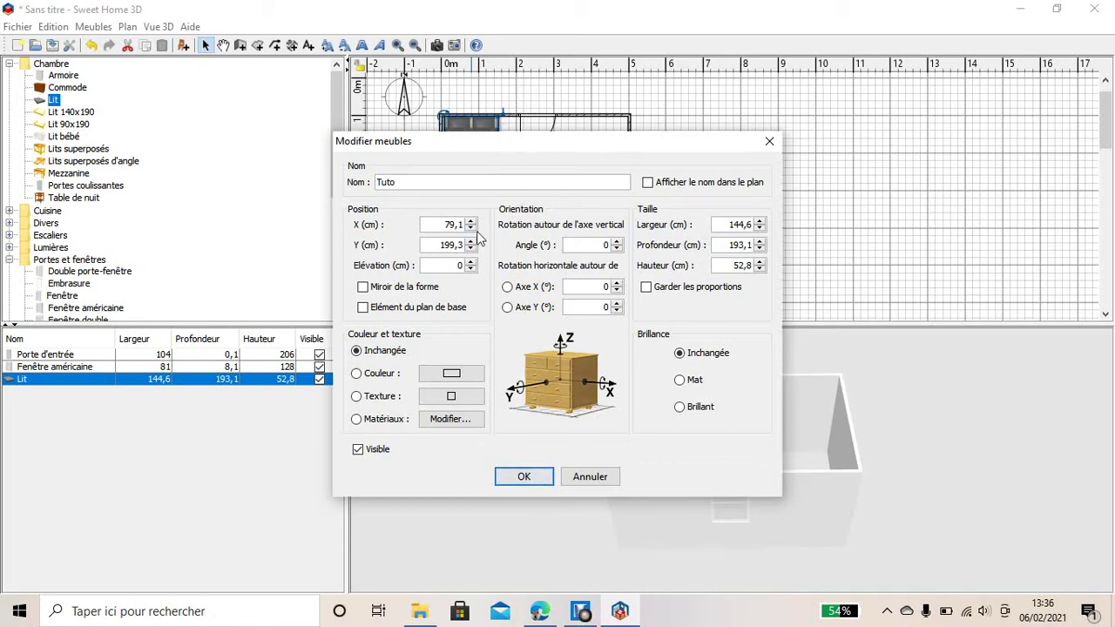
Step: Set the bed's colour to blue #3012FF and apply the furniture changes
left_click(458, 378)
left_click(331, 364)
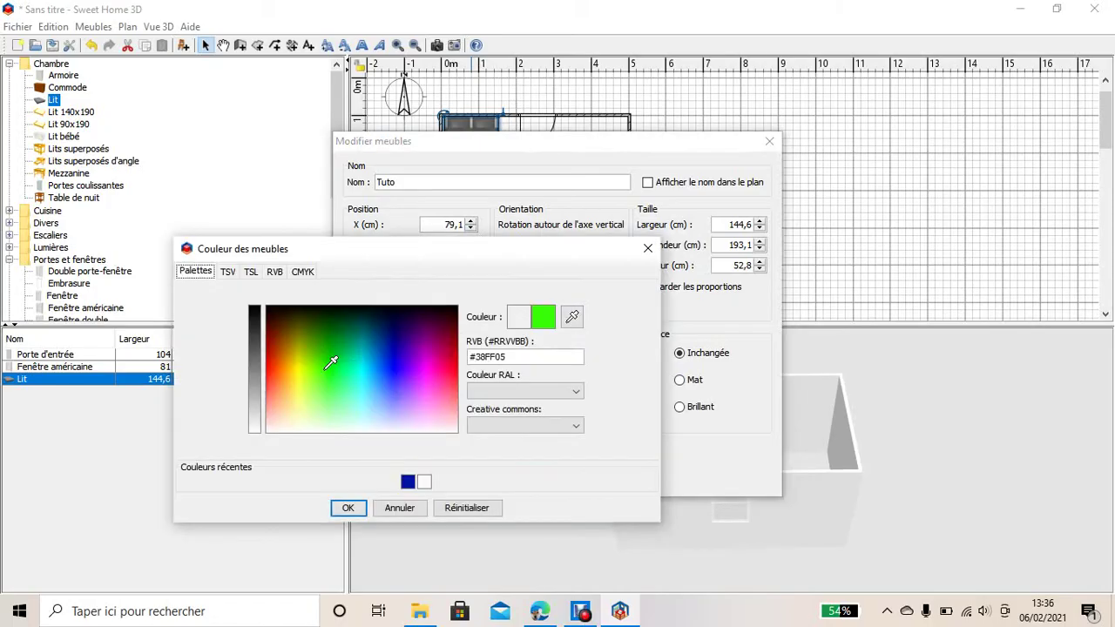
left_click_drag(331, 364, 415, 316)
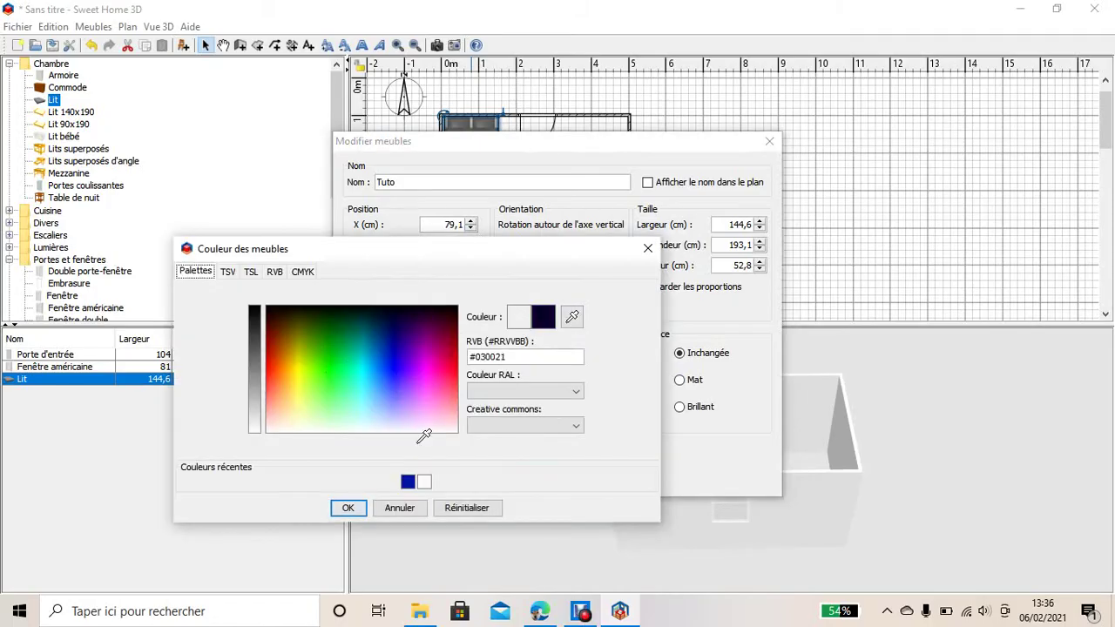
left_click_drag(397, 324, 403, 384)
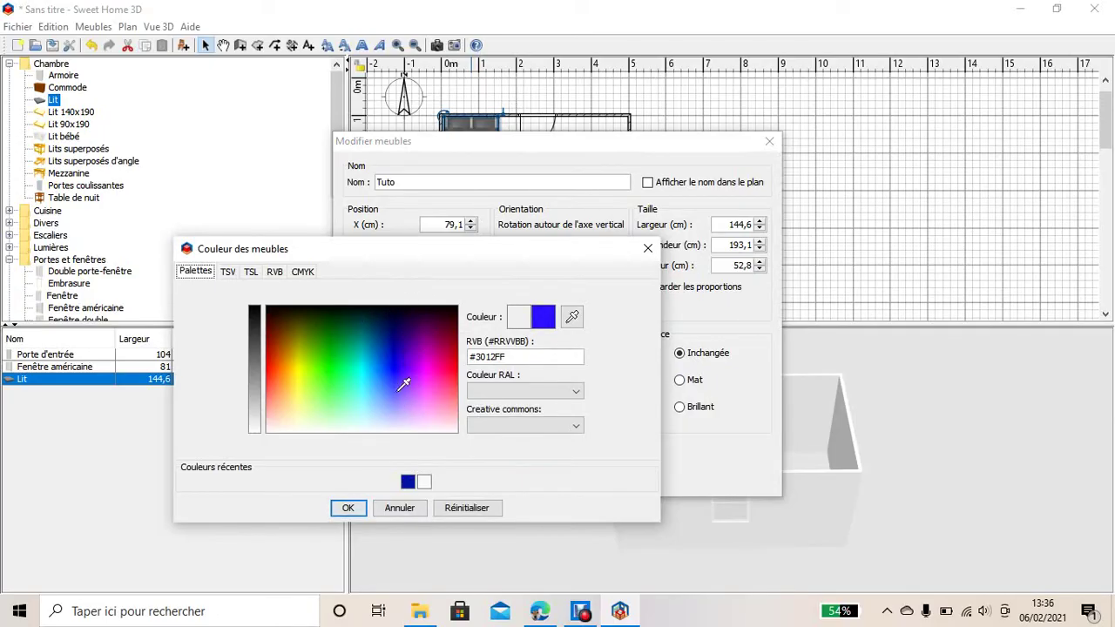
left_click(347, 507)
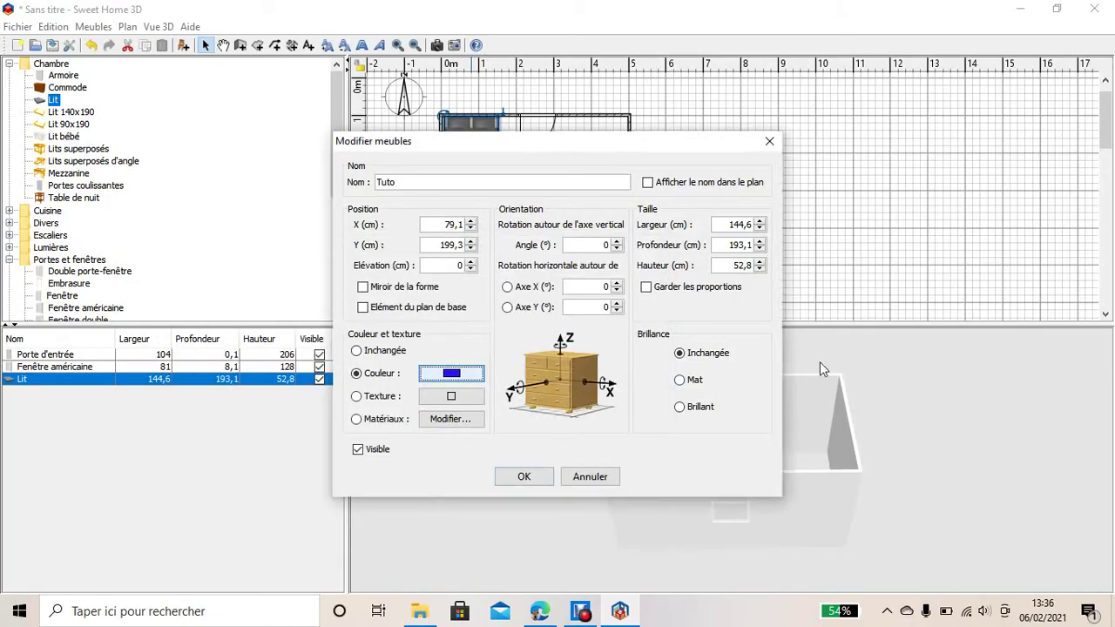
left_click(449, 397)
left_click(729, 149)
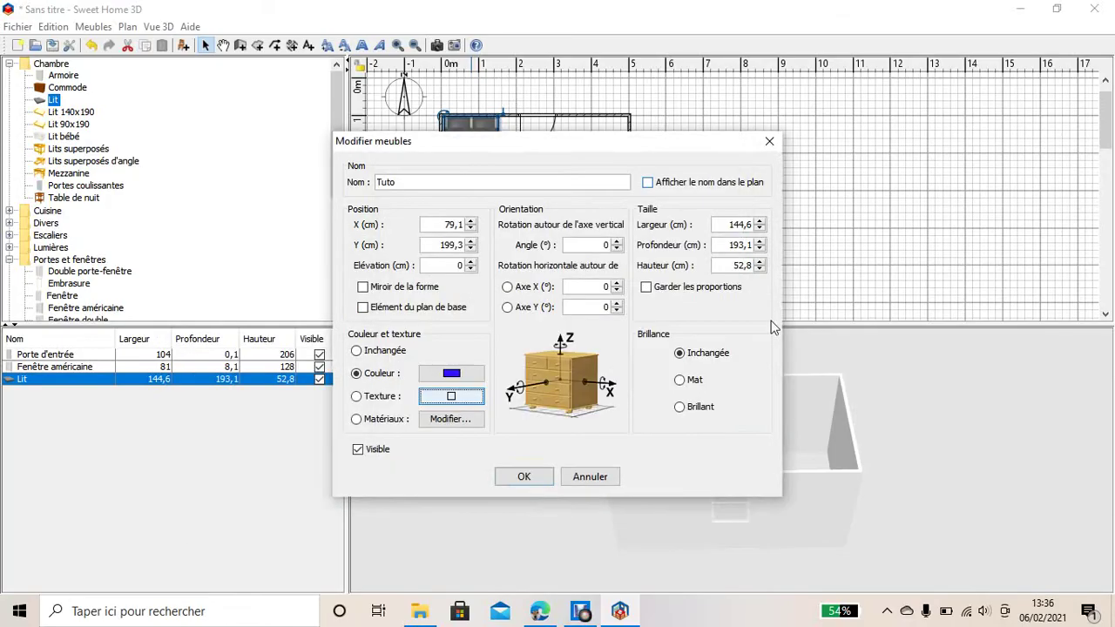
left_click(526, 478)
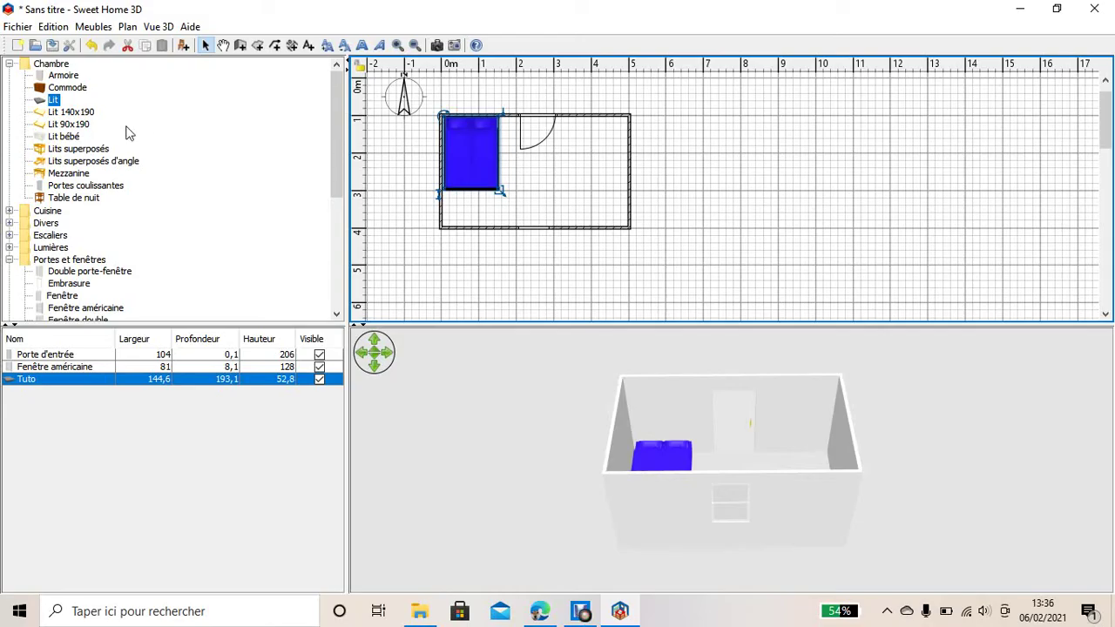
Step: Place a "Table de nuit" from the Chambre furniture in the room's northeast corner
scroll(183, 148, "down", 4)
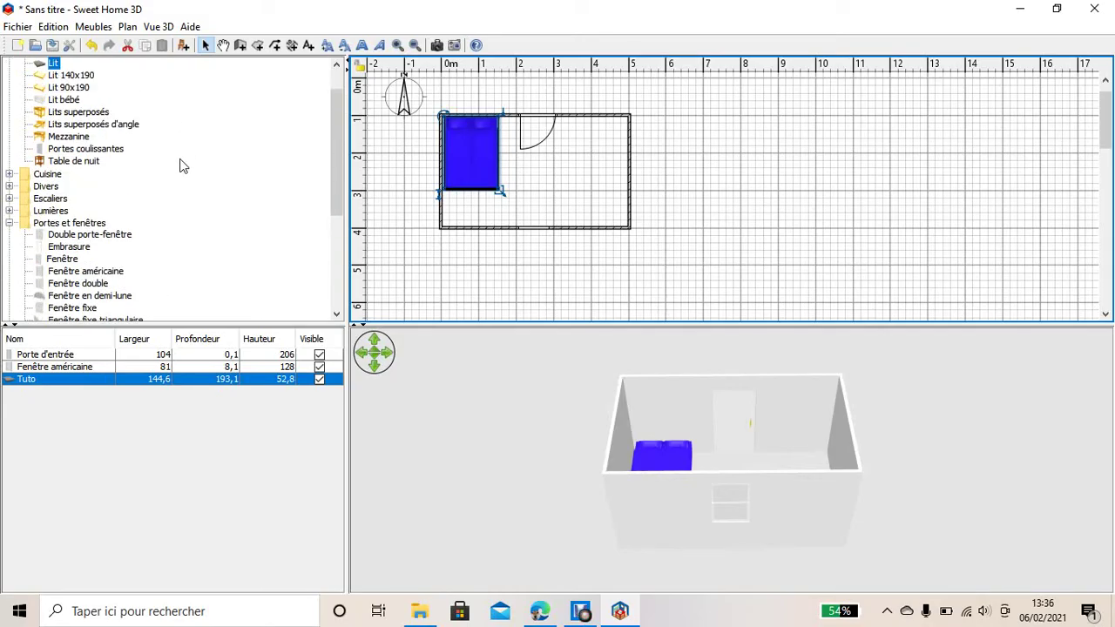
scroll(96, 159, "down", 2)
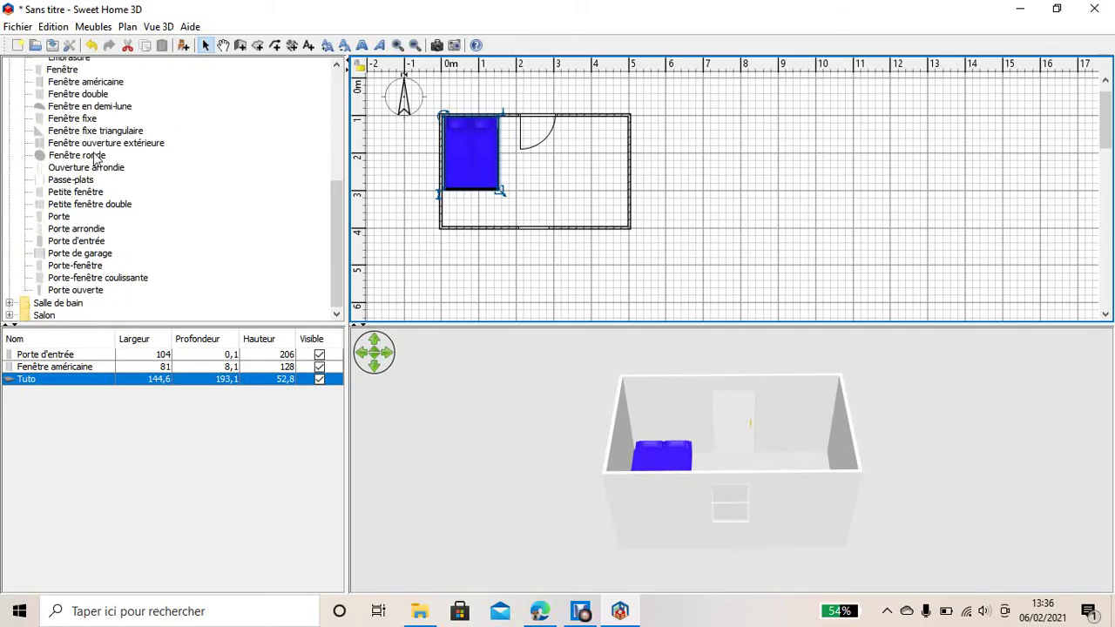
scroll(90, 179, "up", 6)
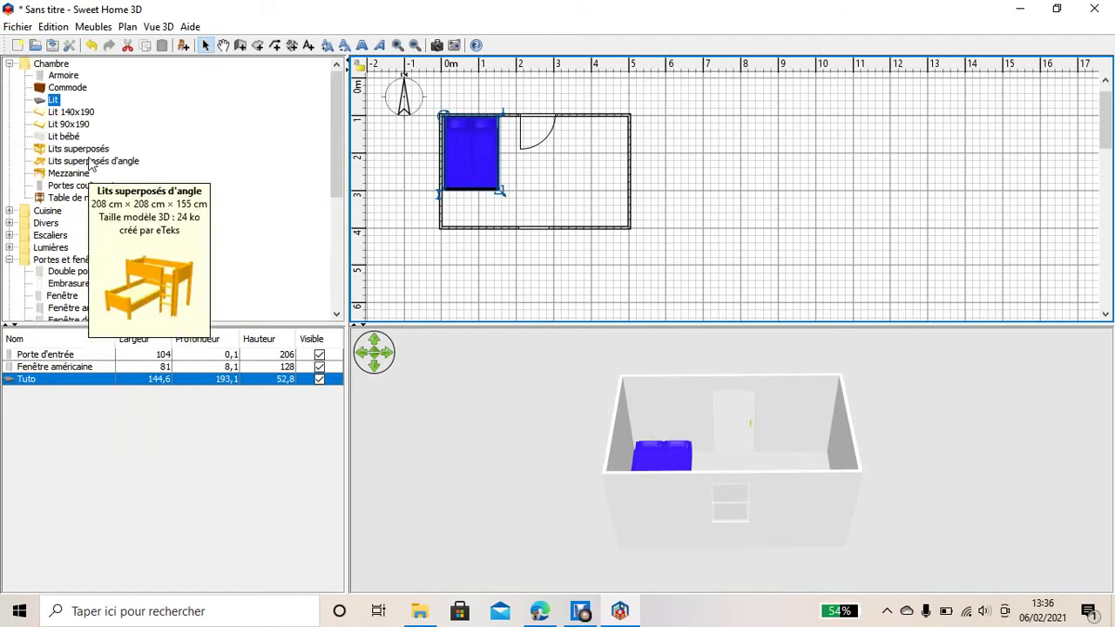
left_click_drag(43, 198, 619, 127)
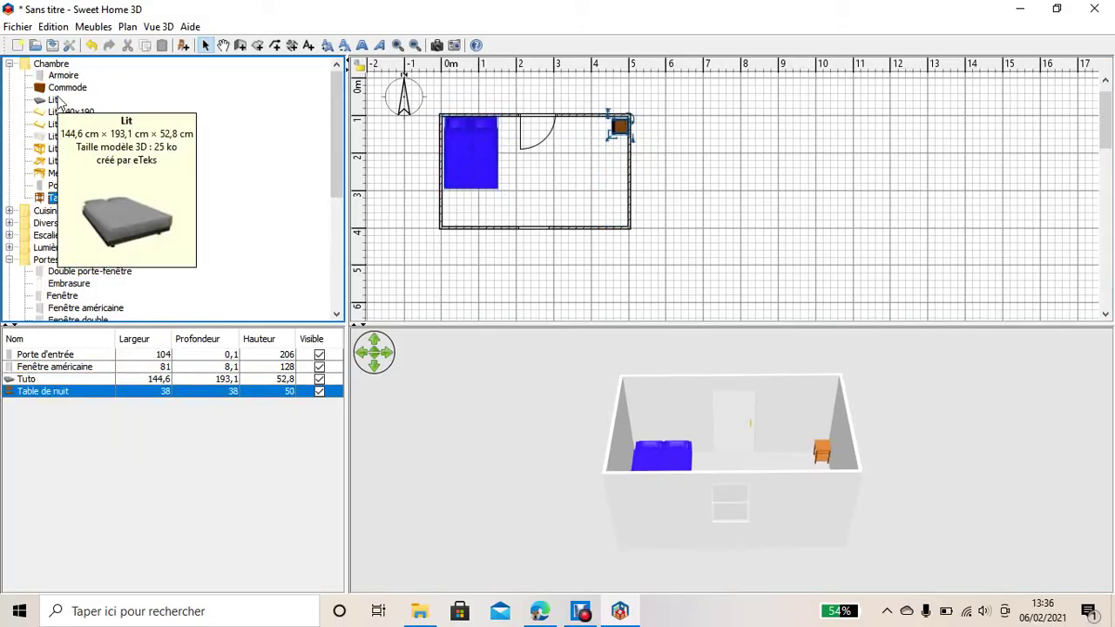
Step: Place a "Boîte" from Divers in the room's southeast corner and "Rideaux" against the south wall in front of the window
left_click(9, 223)
left_click_drag(58, 216, 609, 205)
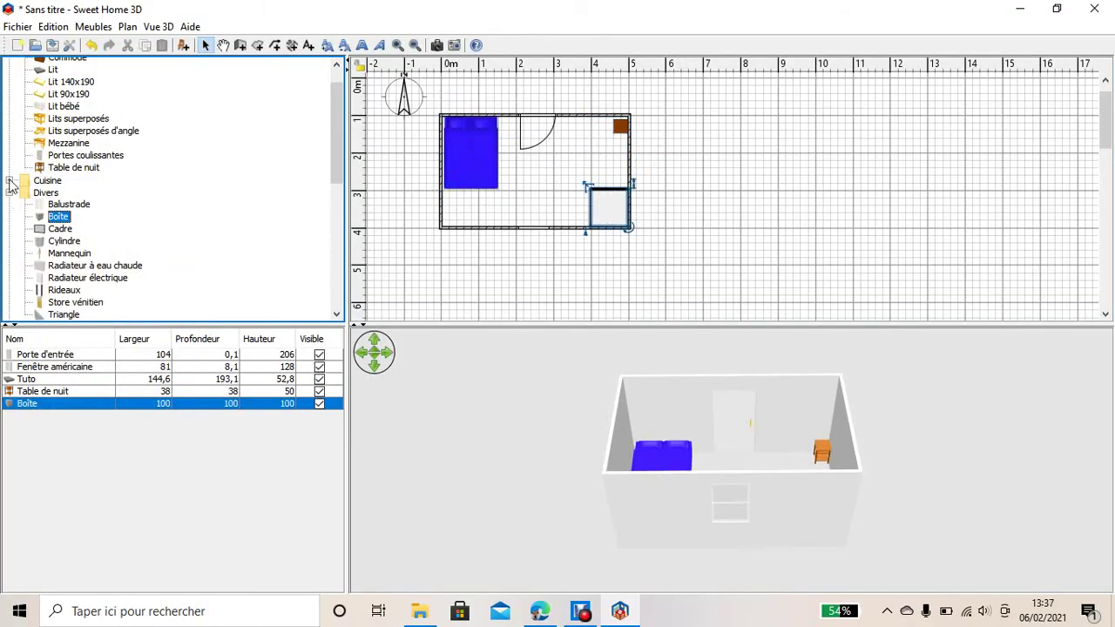
scroll(38, 181, "down", 3)
left_click_drag(64, 186, 515, 228)
scroll(74, 205, "up", 3)
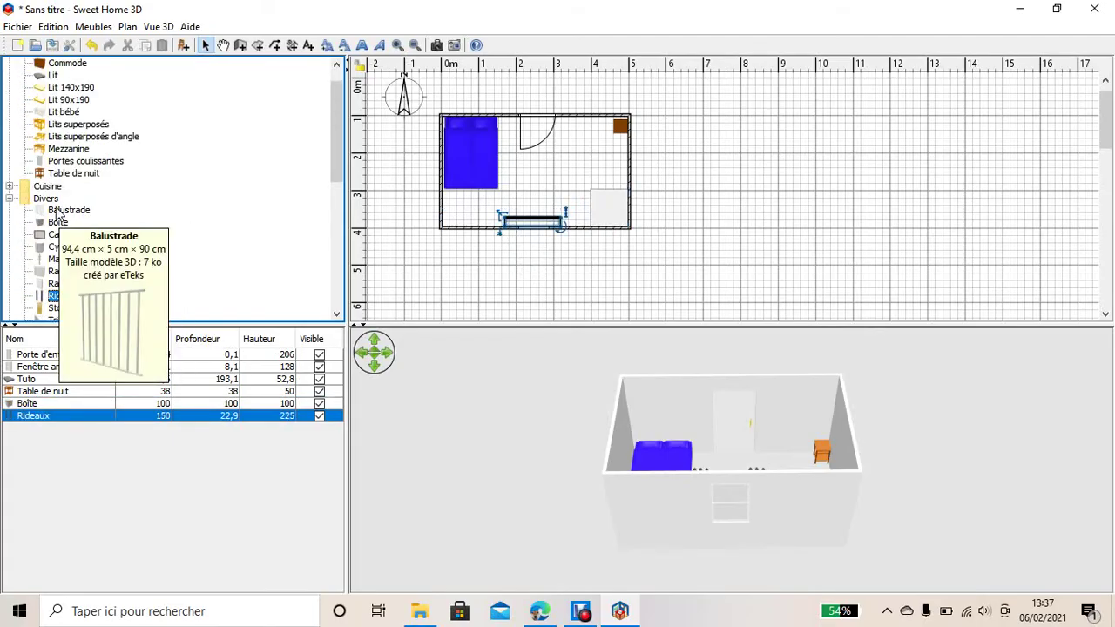
Step: Place a "Store vénitien" on the north wall between door and nightstand, and a "Cadre" on the east wall between nightstand and box
left_click_drag(50, 310, 575, 125)
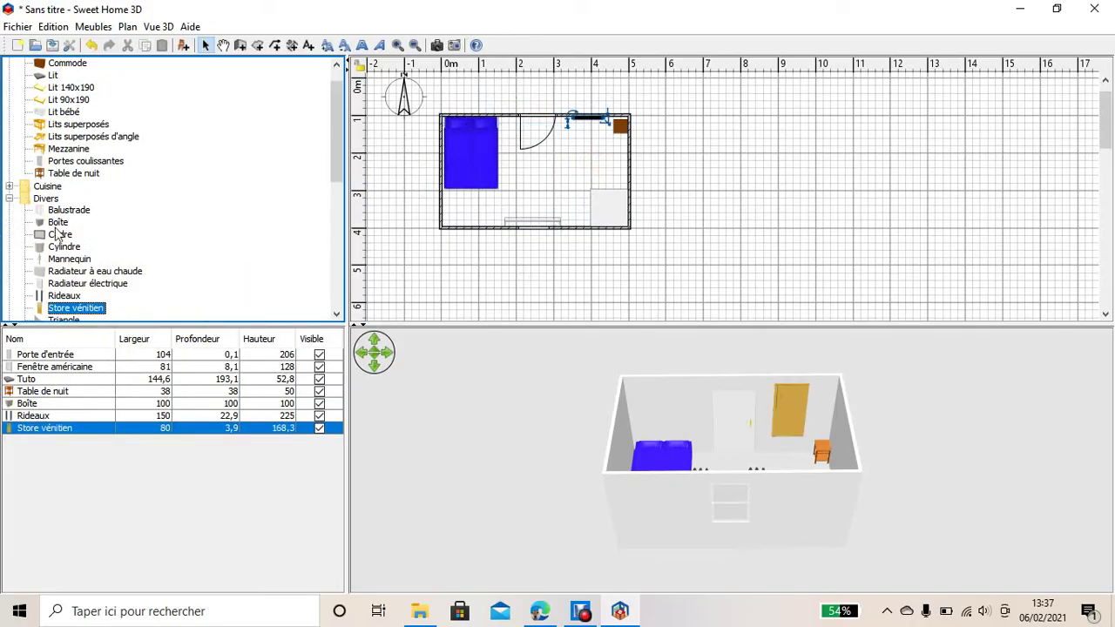
left_click_drag(55, 237, 619, 157)
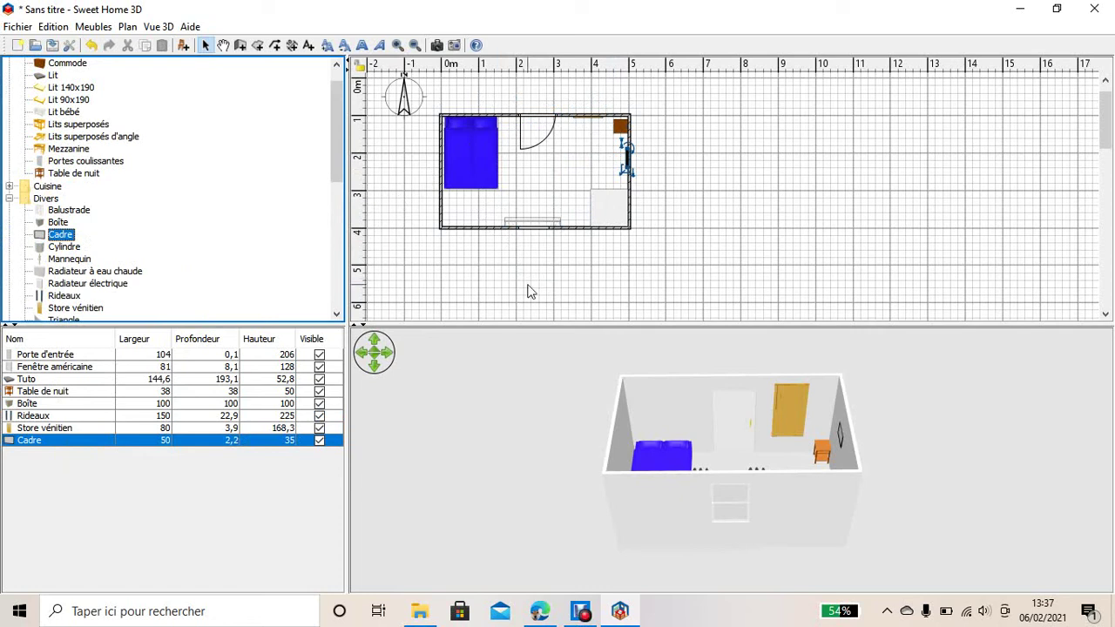
left_click(530, 178)
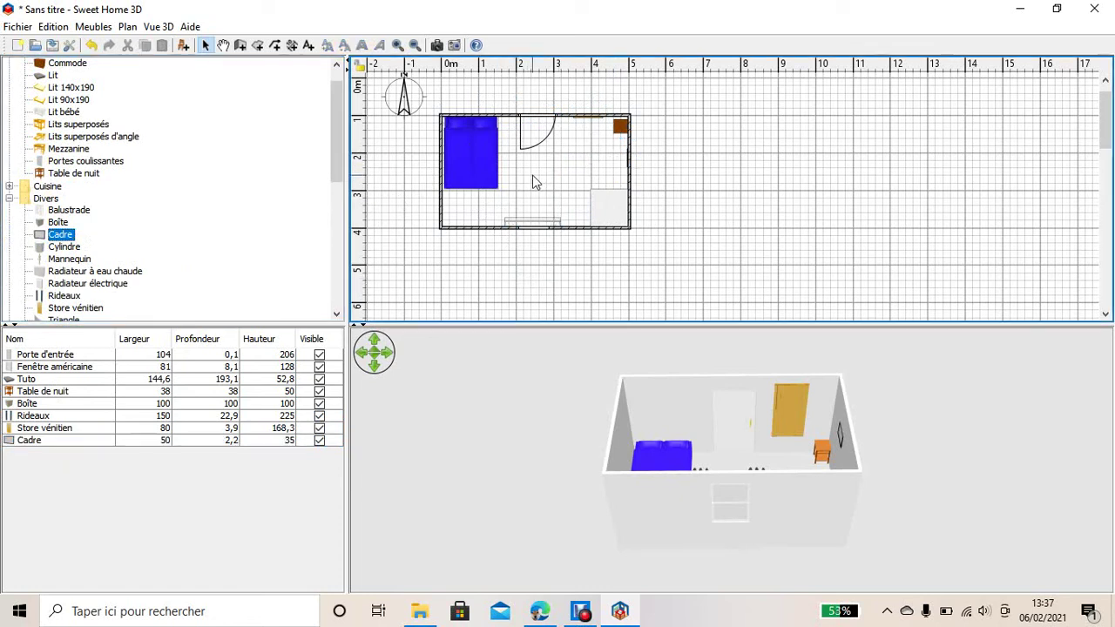
Step: Create a room filling the whole area enclosed by the four walls
left_click(259, 47)
double_click(536, 177)
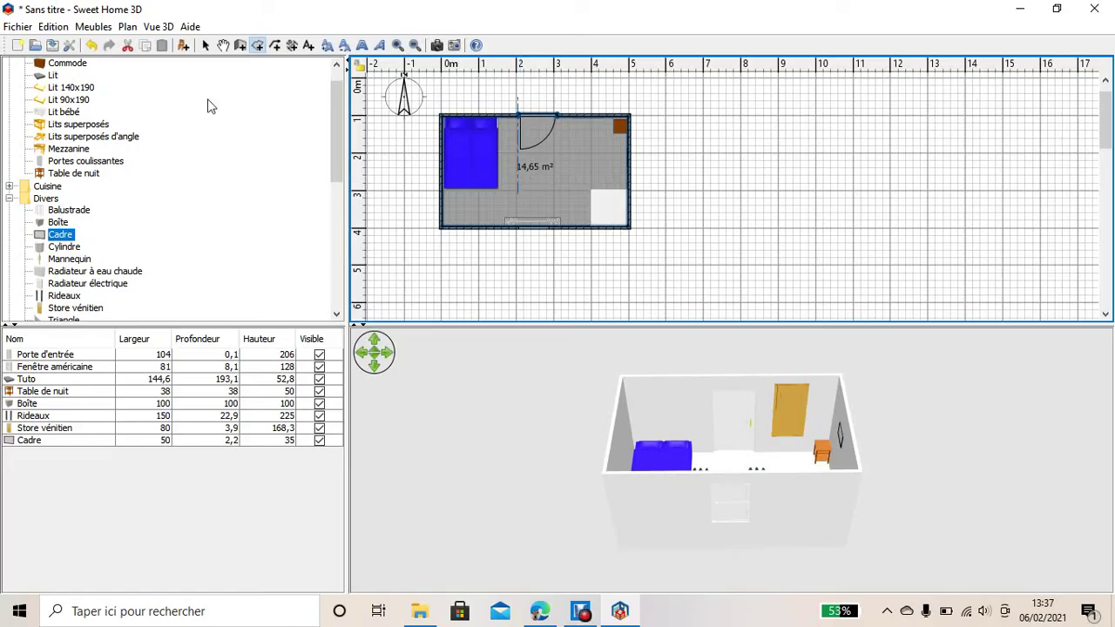
right_click(514, 175)
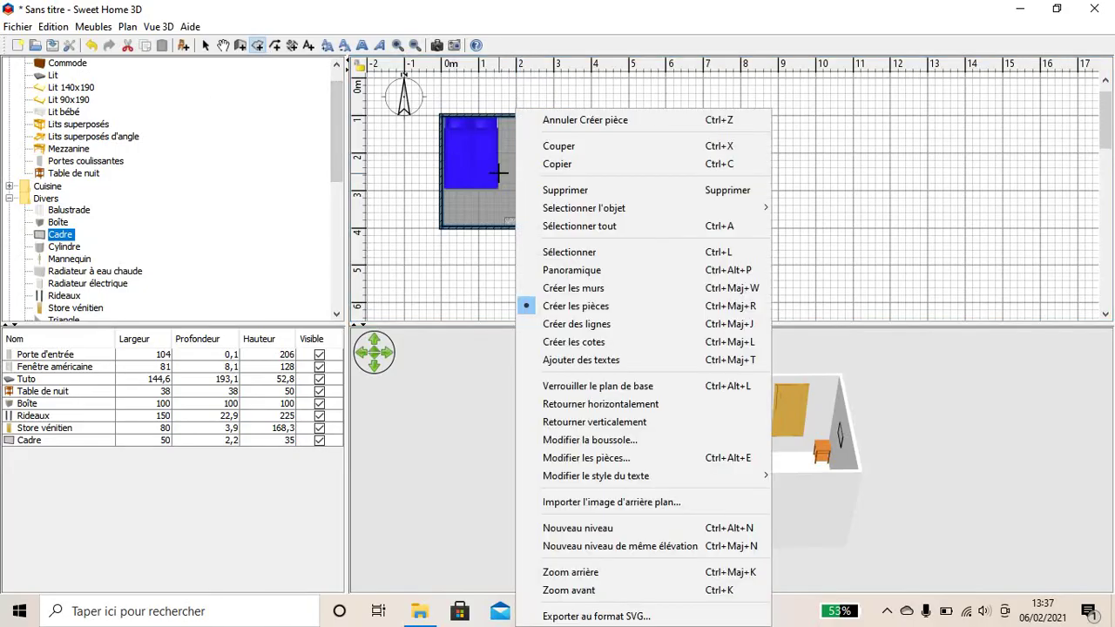
key("Escape")
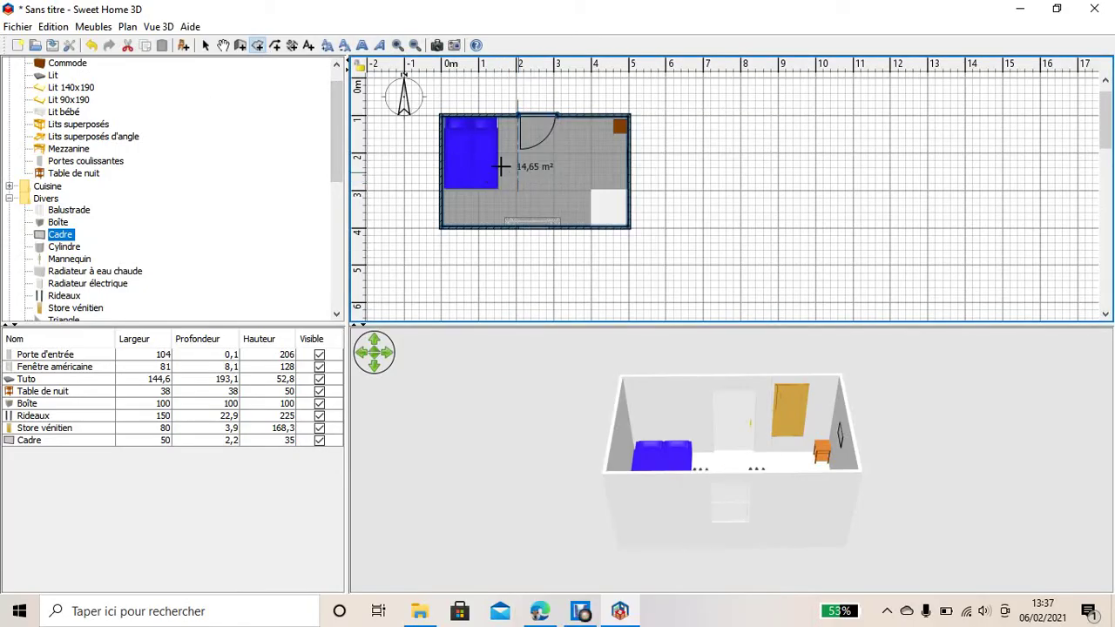
Step: Open the new room's properties and enter "Chambre" as its name
left_click(53, 27)
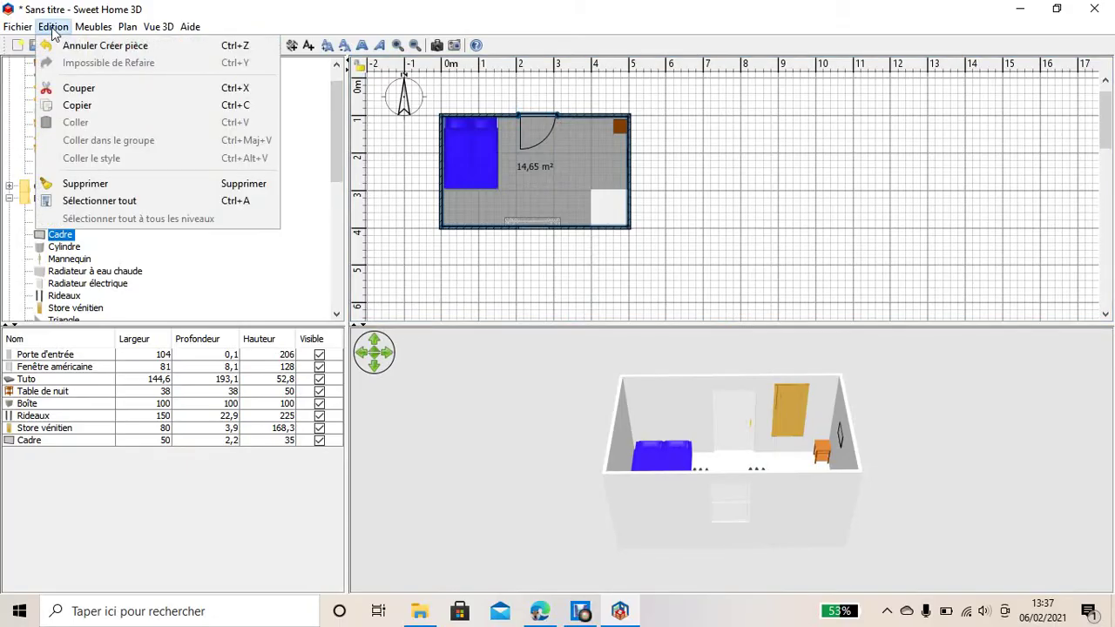
mouse_move(19, 33)
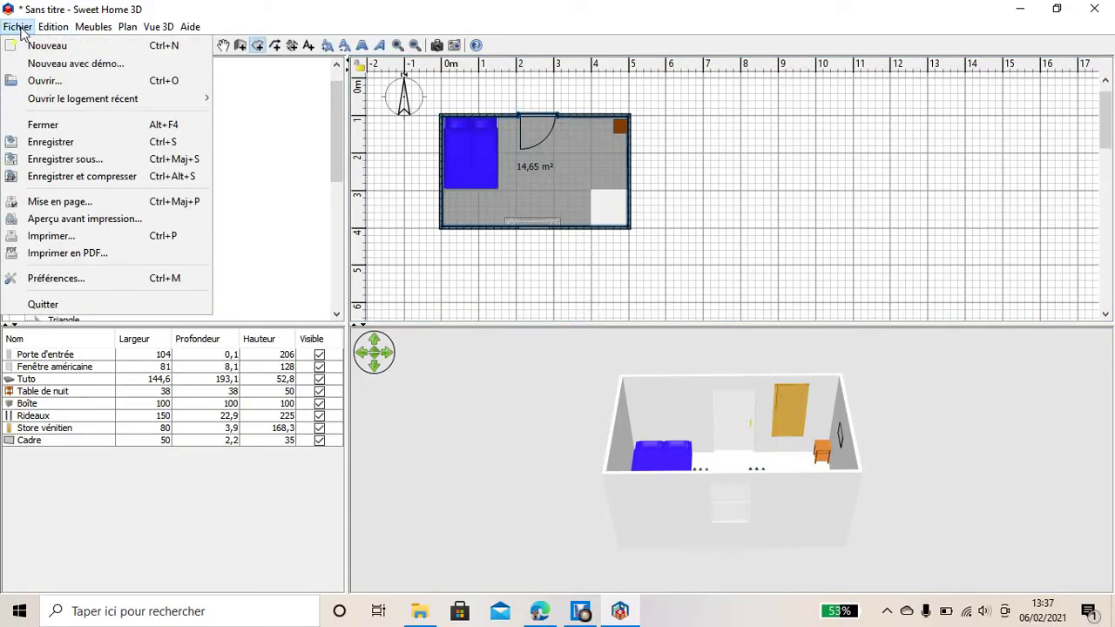
mouse_move(87, 37)
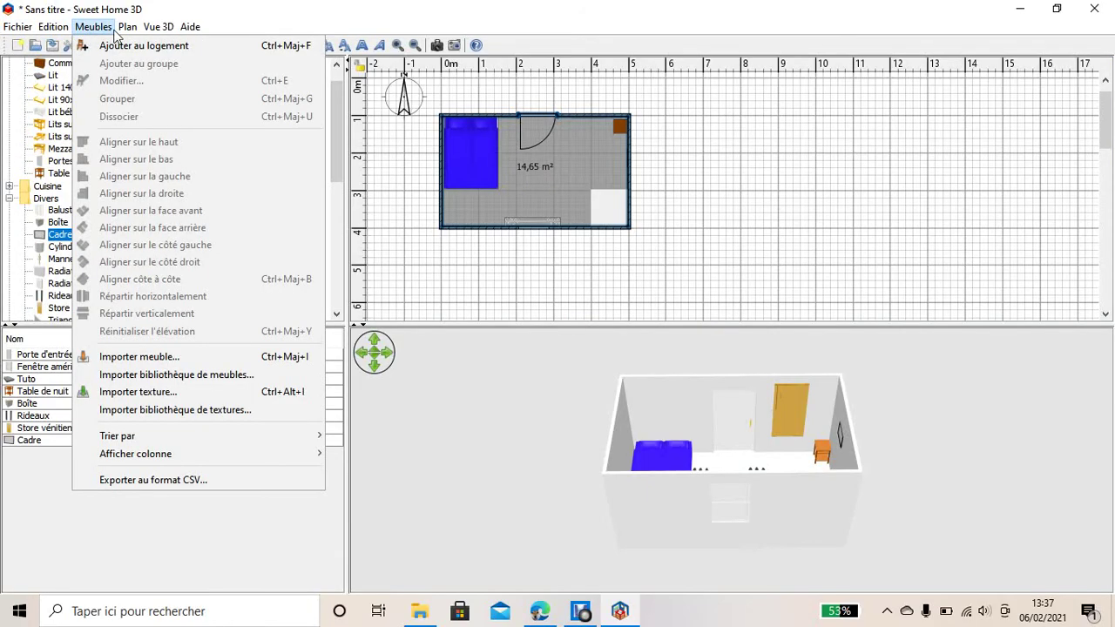
mouse_move(125, 33)
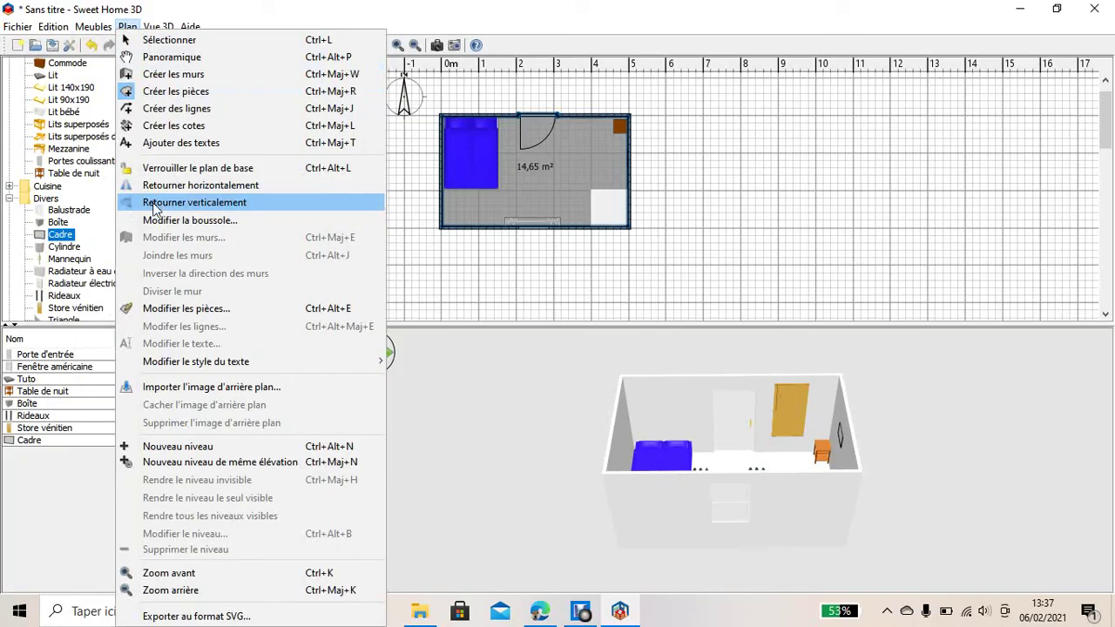
left_click(186, 309)
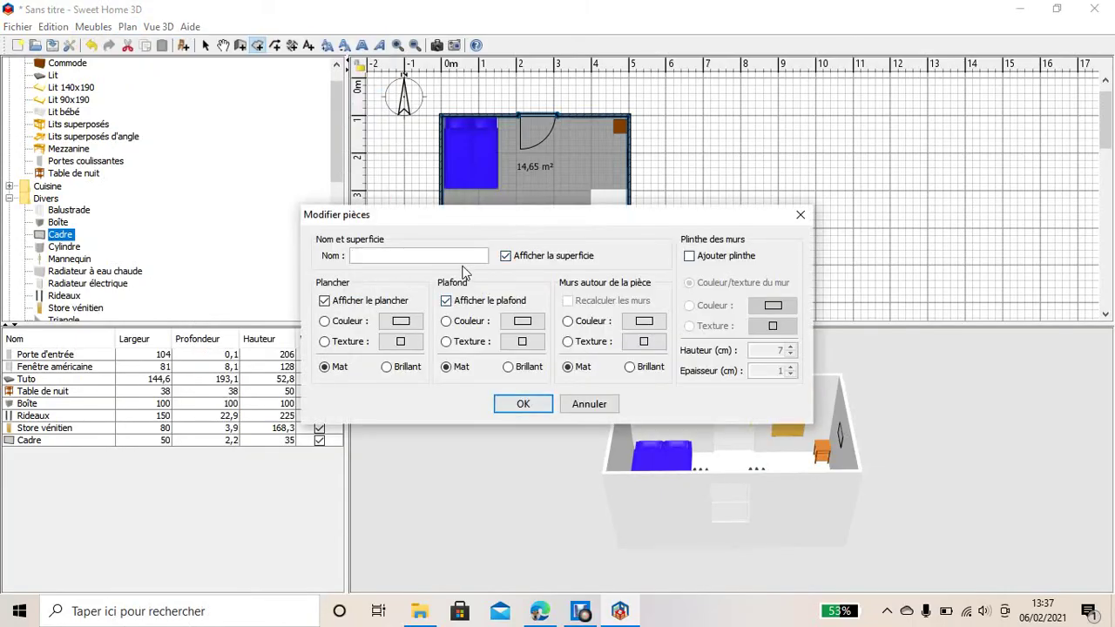
type("Chambre")
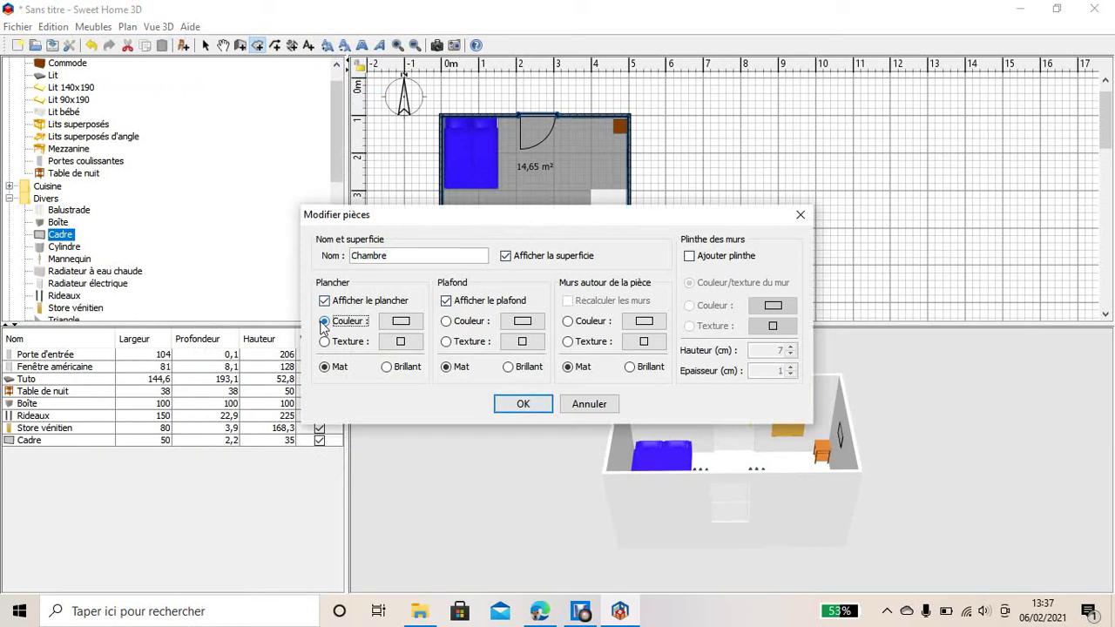
Step: Set the room's floor colour to red #E00034
left_click(394, 320)
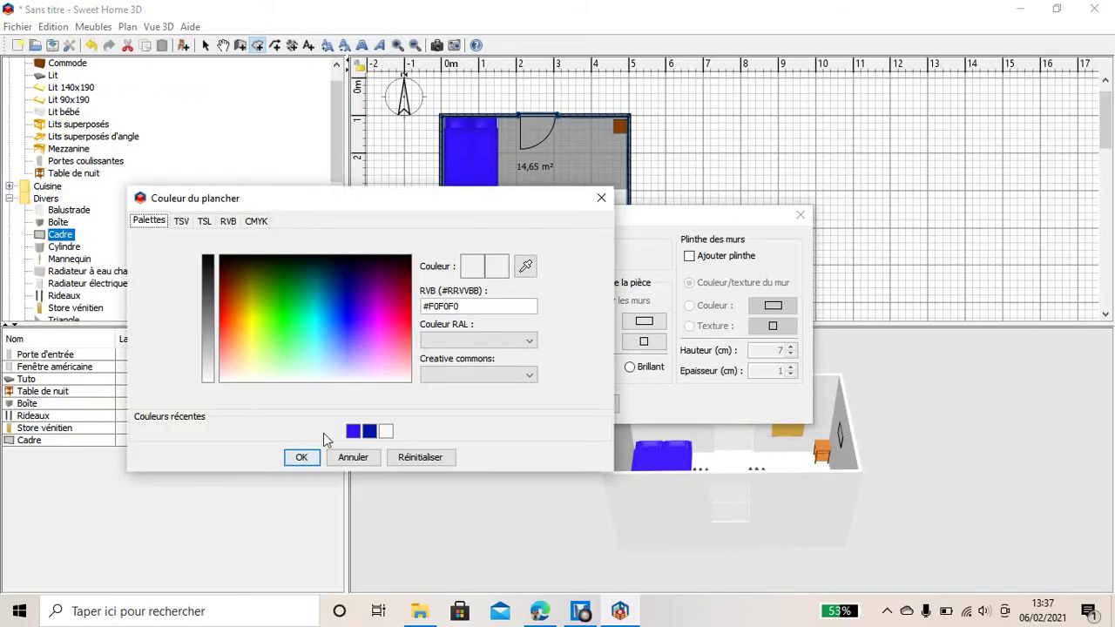
left_click(353, 429)
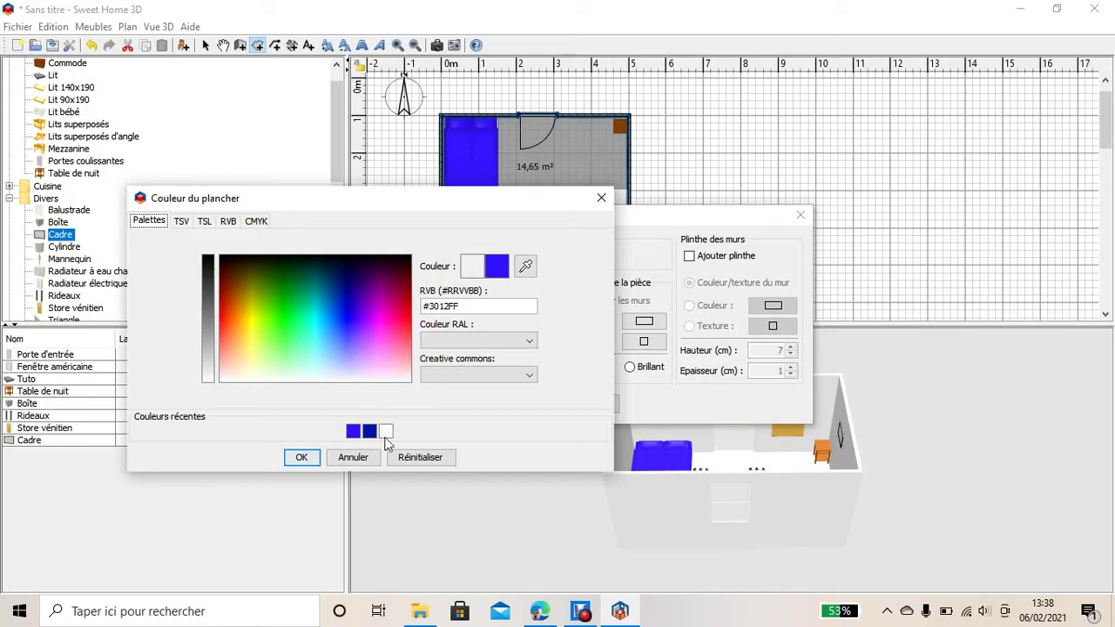
left_click(401, 296)
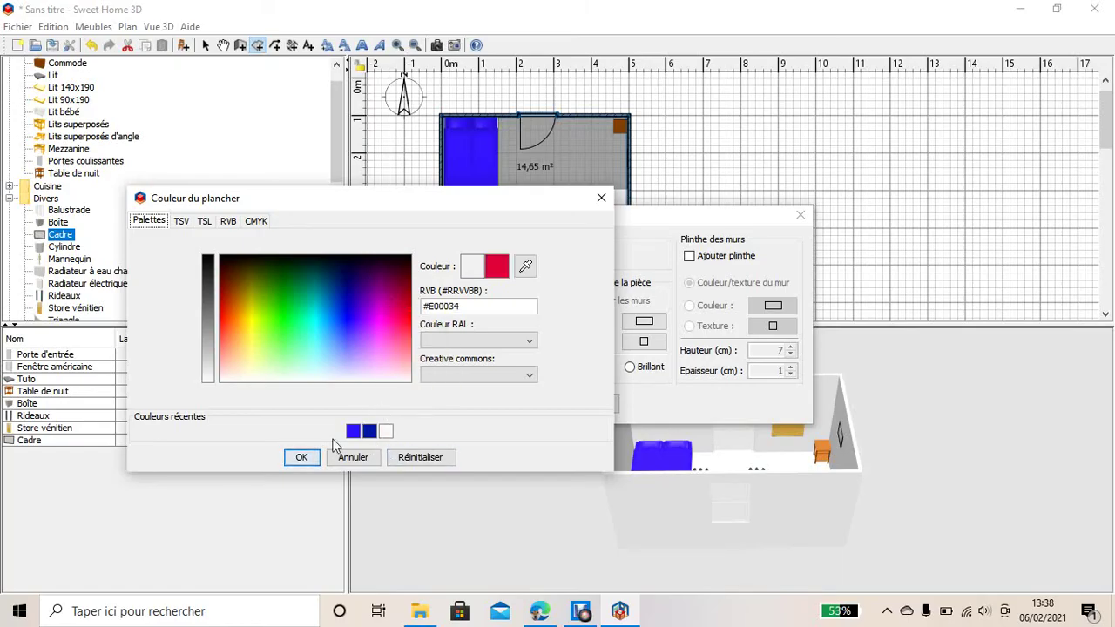
left_click(302, 457)
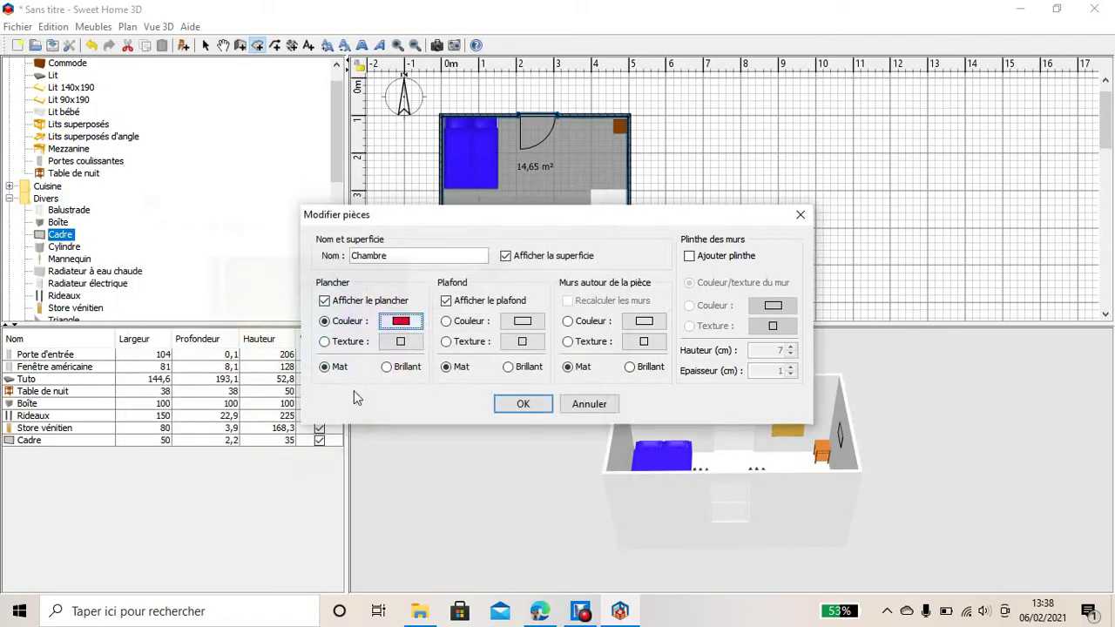
Step: Set the room's ceiling colour to the recently used off-white #FFF8F5 and turn off the display of the ceiling
left_click(459, 324)
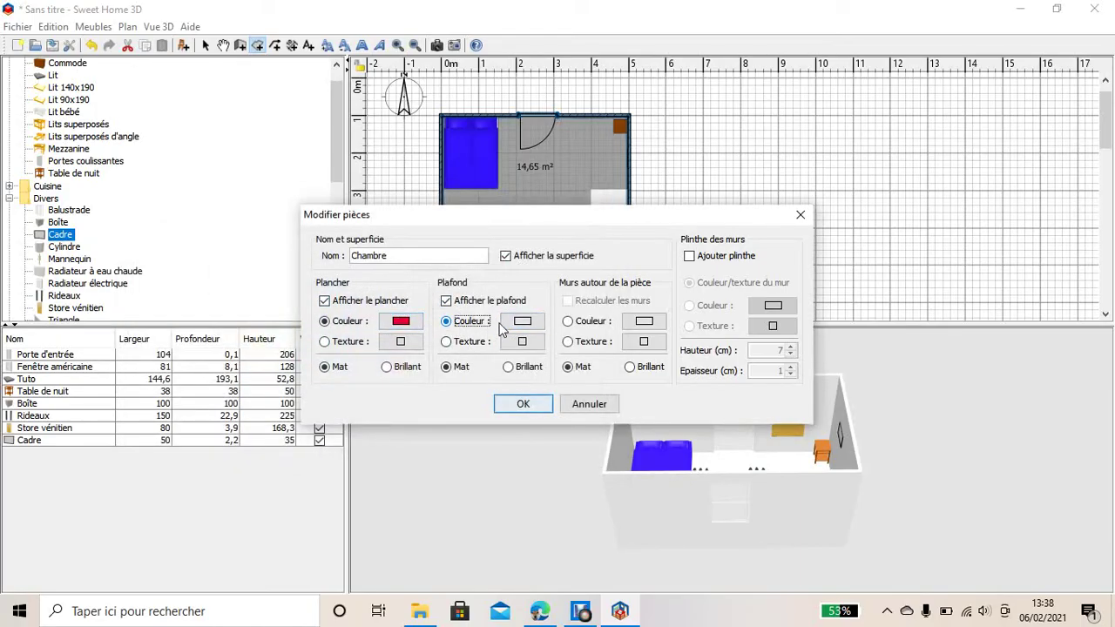
left_click(522, 320)
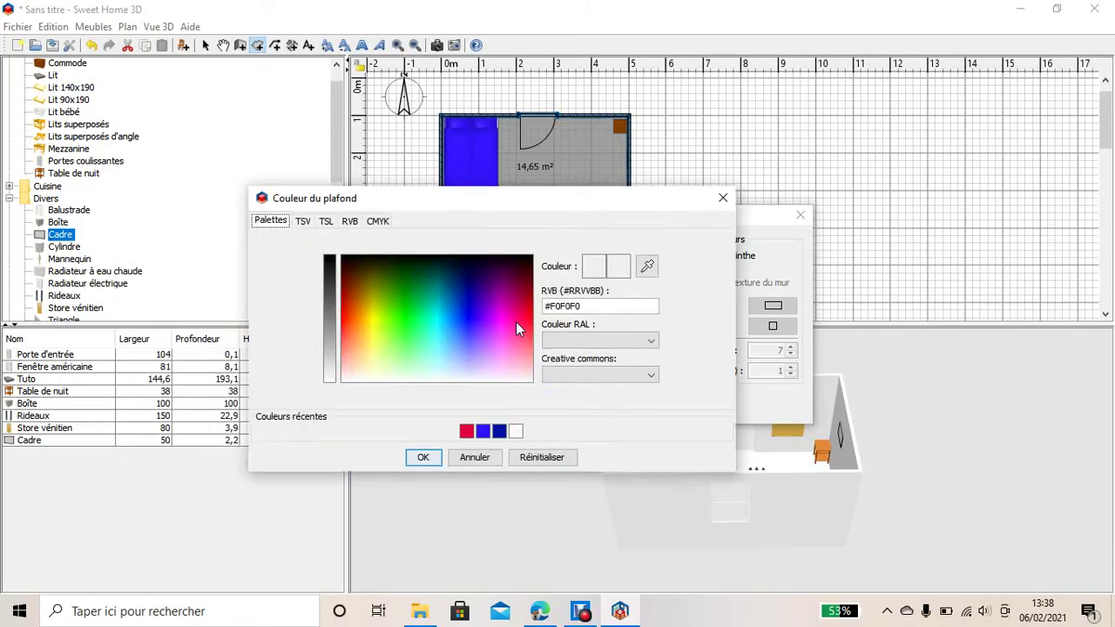
left_click(516, 431)
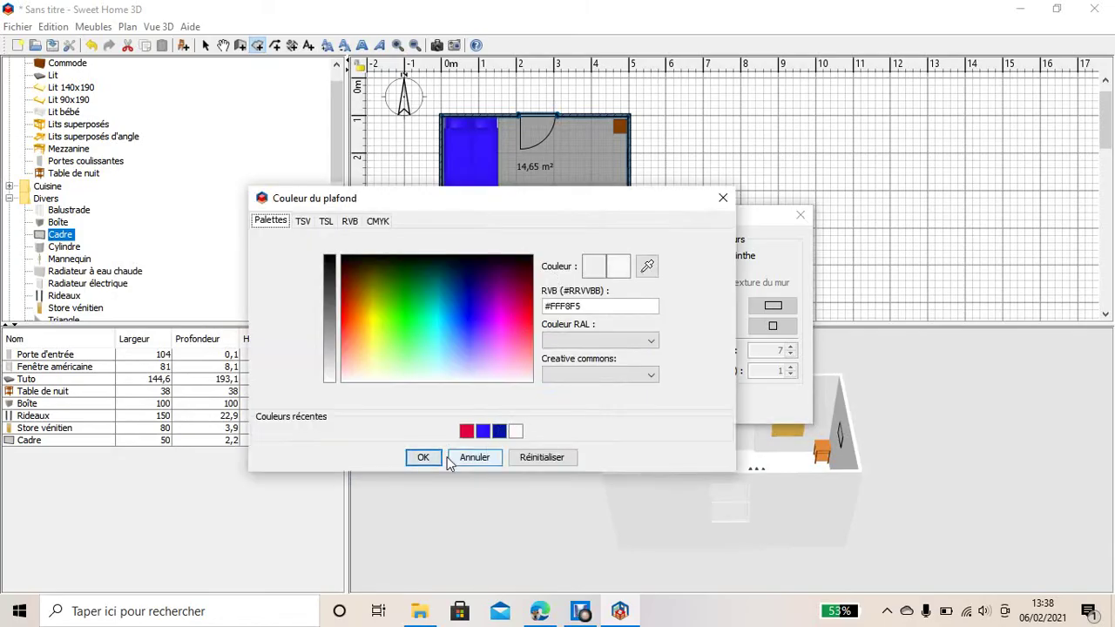
left_click(423, 457)
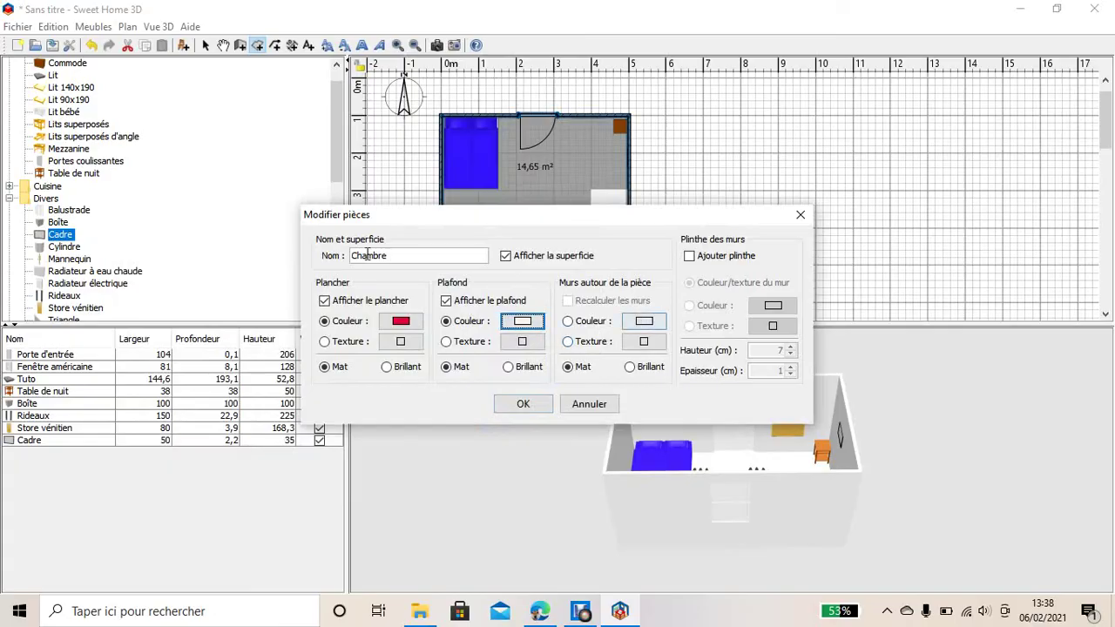
left_click(448, 322)
left_click(447, 301)
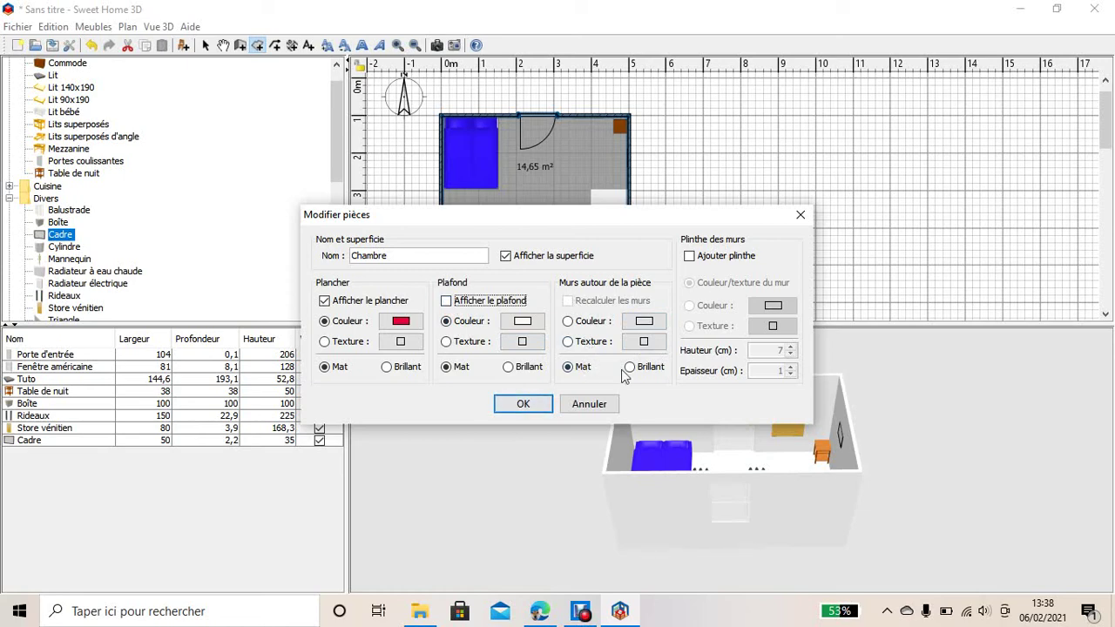
Step: Colour the walls around the room purple #DF4AFF, add a skirting board, and apply the room changes
left_click(644, 320)
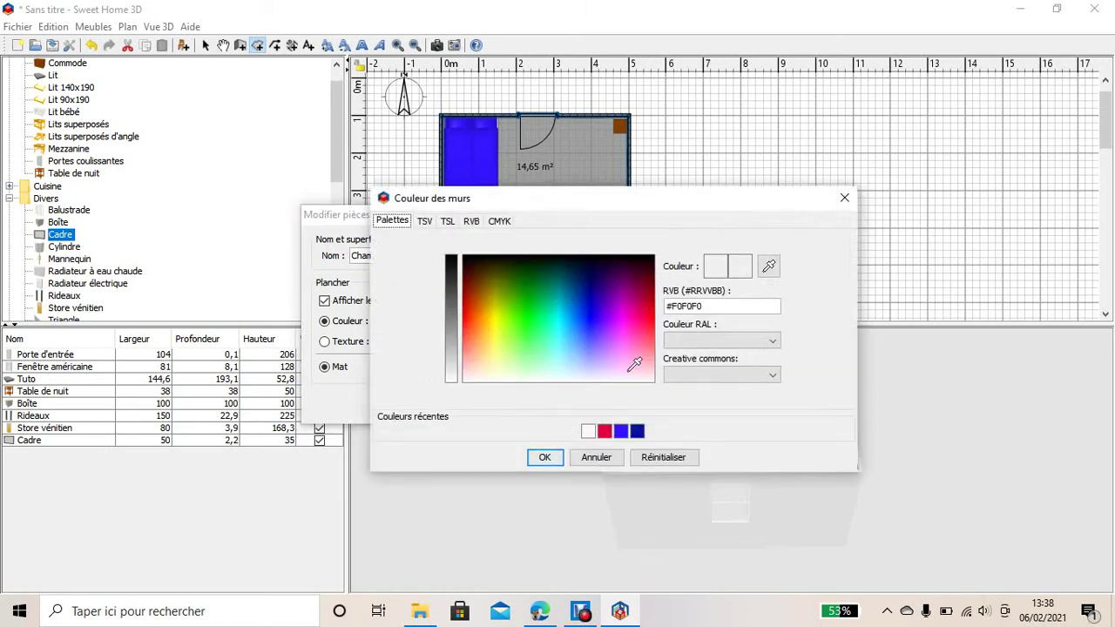
left_click(630, 320)
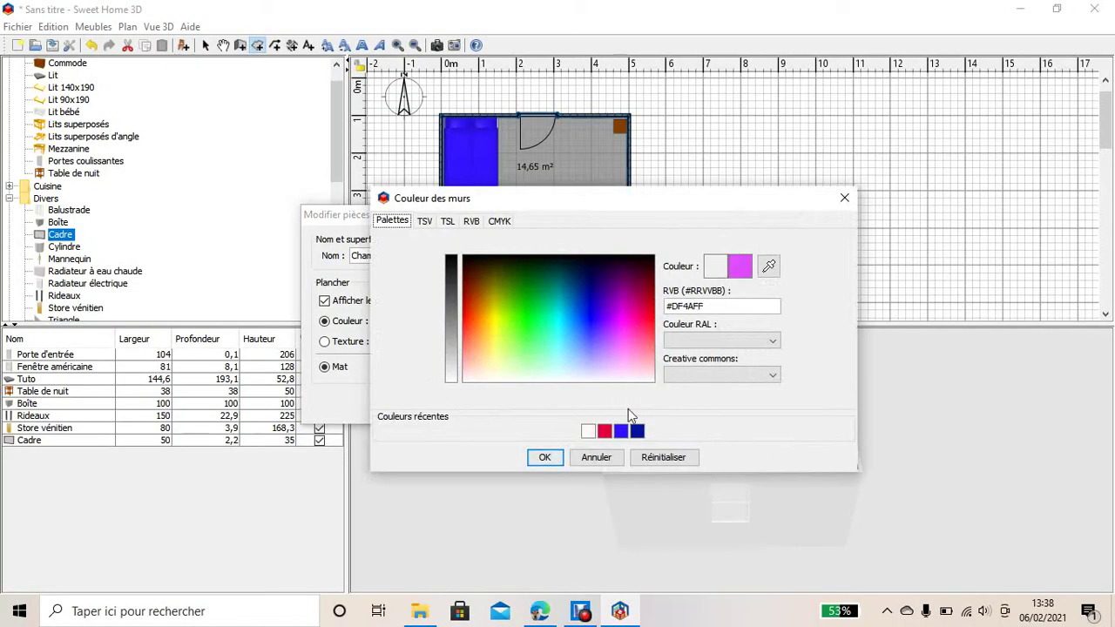
left_click(546, 458)
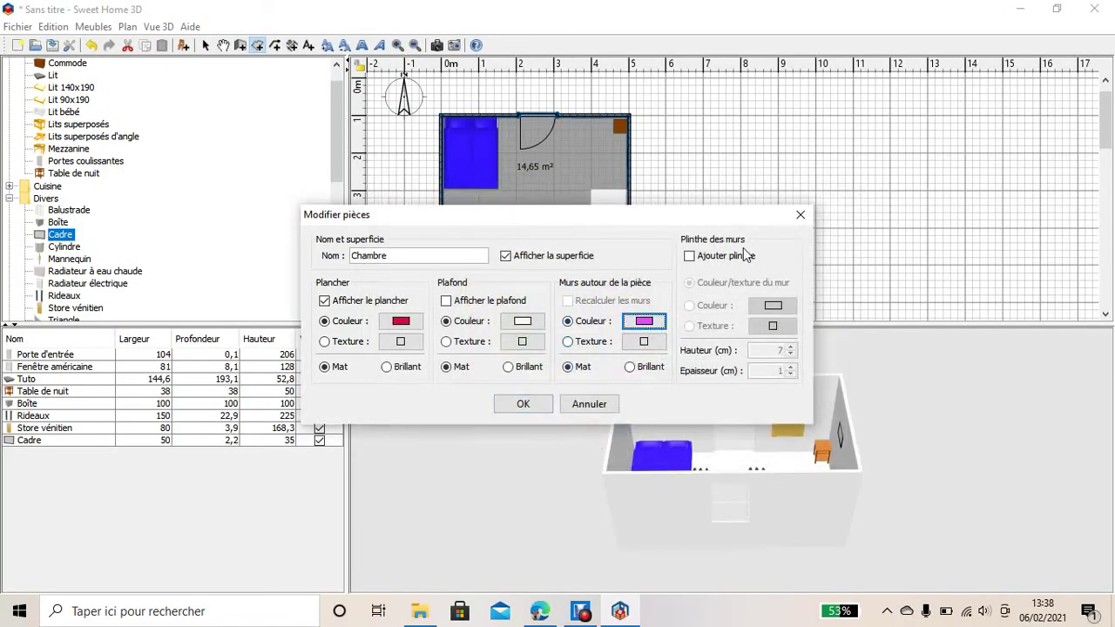
left_click(692, 258)
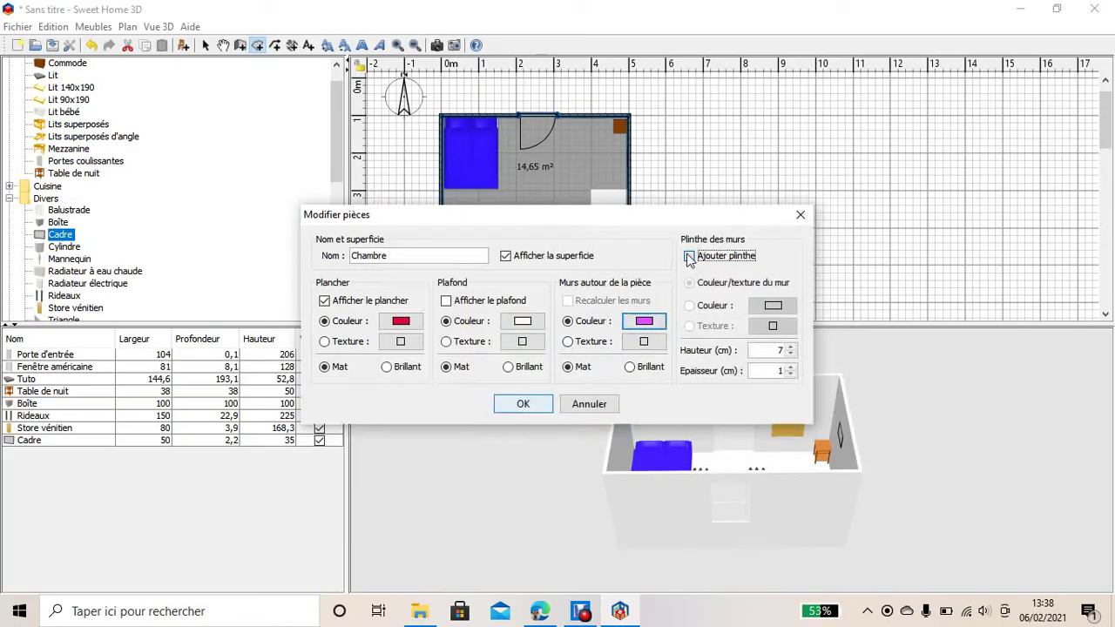
left_click(524, 405)
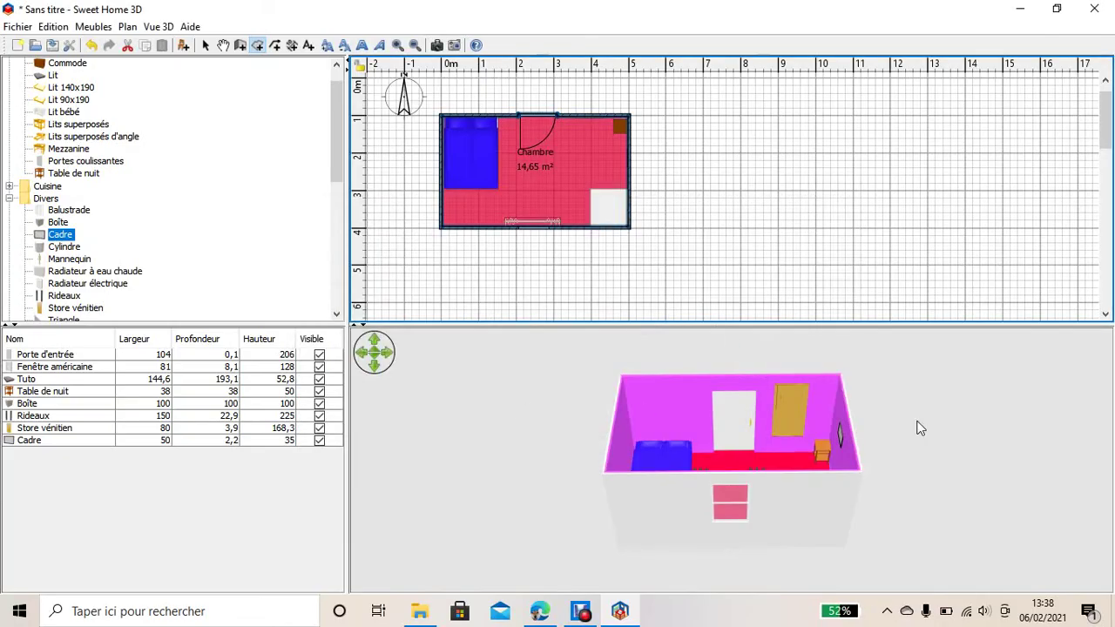
Step: Examine the coloured walls, floor and furniture from the door side and from above in the aerial 3D view
left_click_drag(920, 428, 746, 538)
left_click_drag(910, 437, 545, 272)
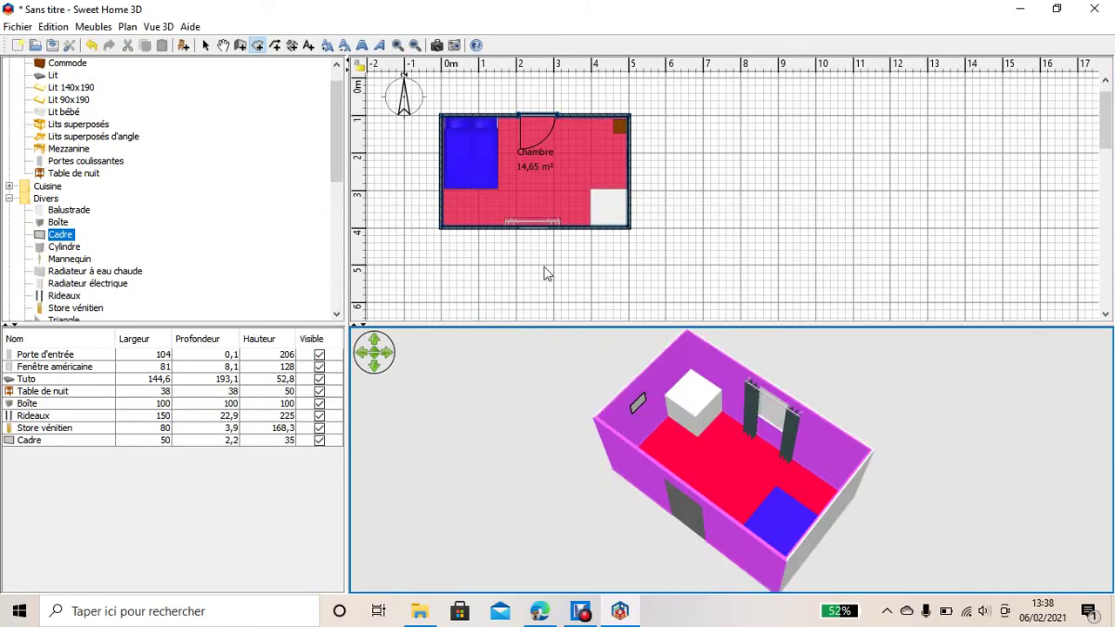
left_click_drag(697, 488, 705, 419)
left_click_drag(703, 413, 855, 481)
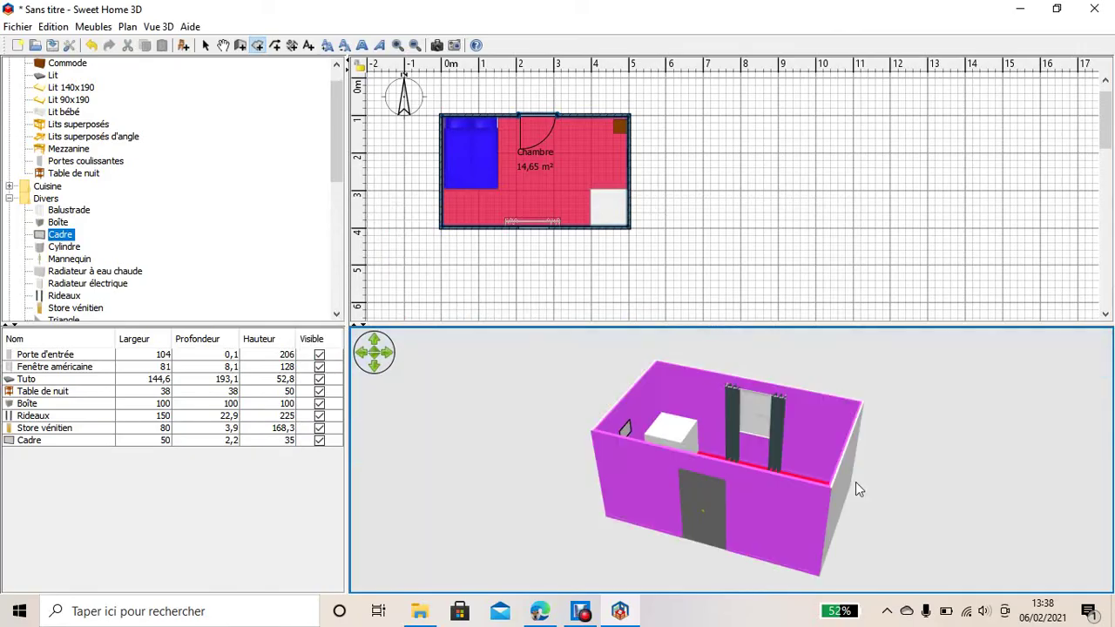
Step: Switch the 3D view to virtual visit and bring the visitor inside near the door to inspect the box, curtains and bed
left_click(157, 27)
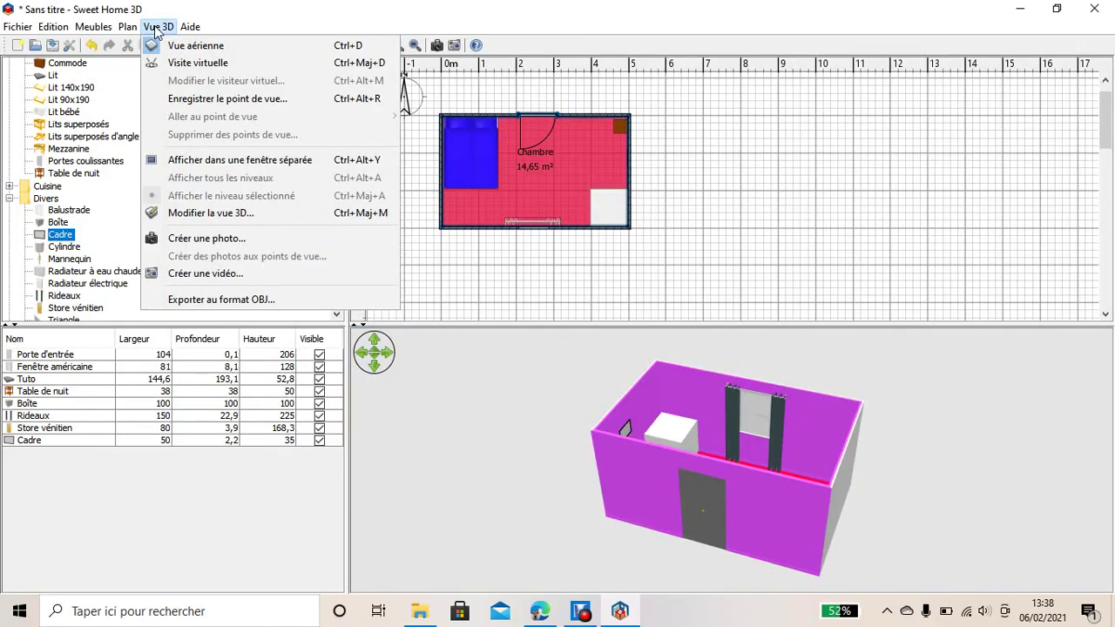
left_click(174, 64)
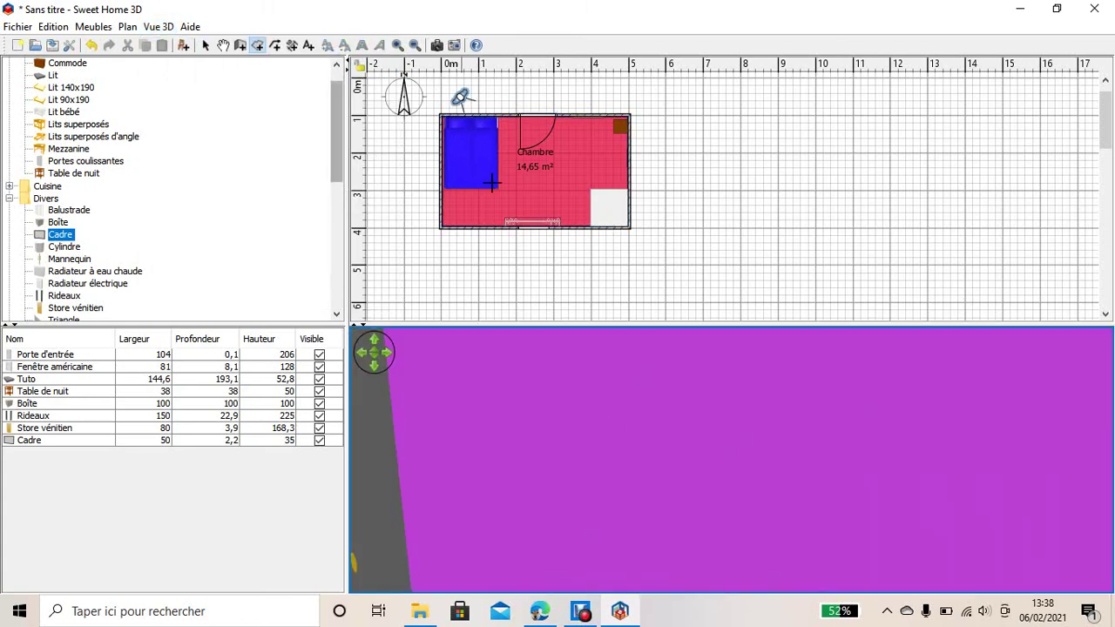
left_click_drag(600, 430, 658, 466)
scroll(737, 472, "up", 1)
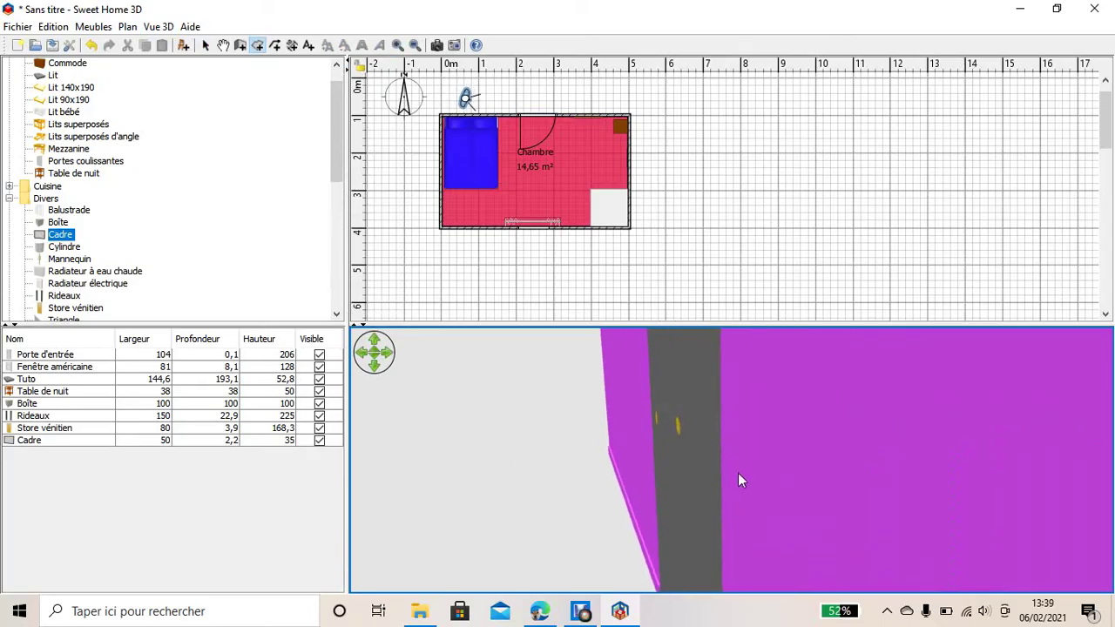
scroll(737, 473, "up", 5)
left_click_drag(780, 473, 914, 484)
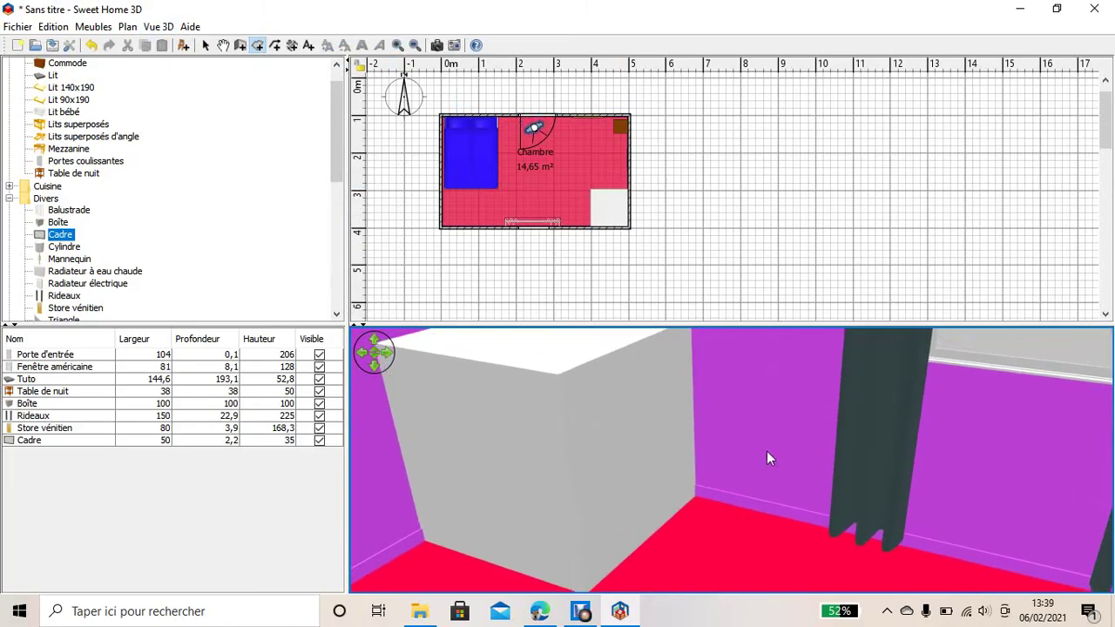
left_click_drag(766, 451, 970, 481)
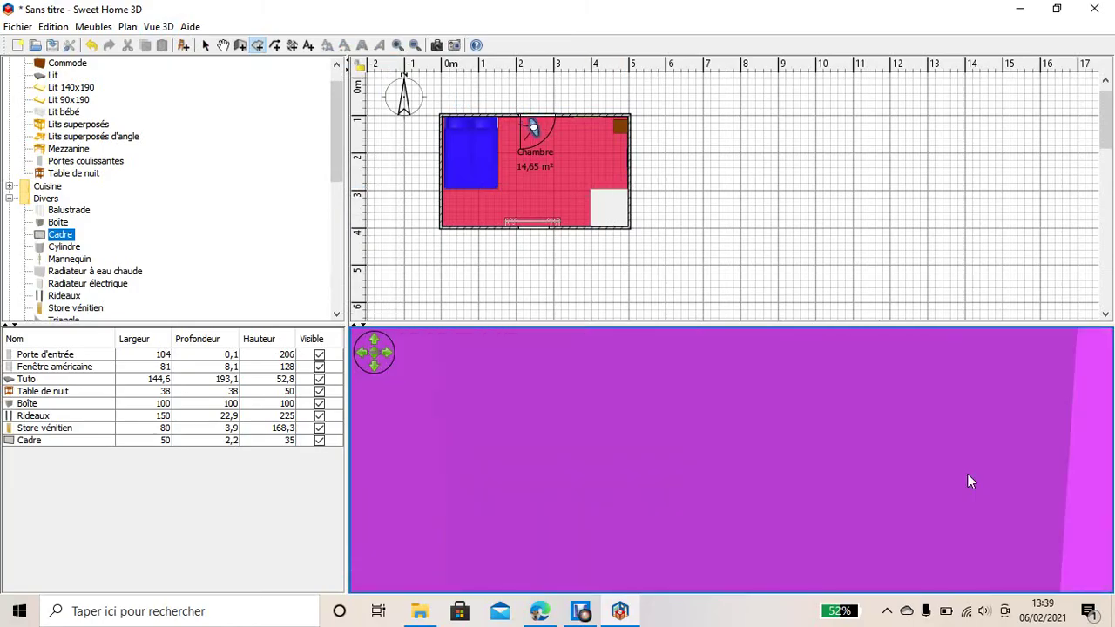
key("Page_Down")
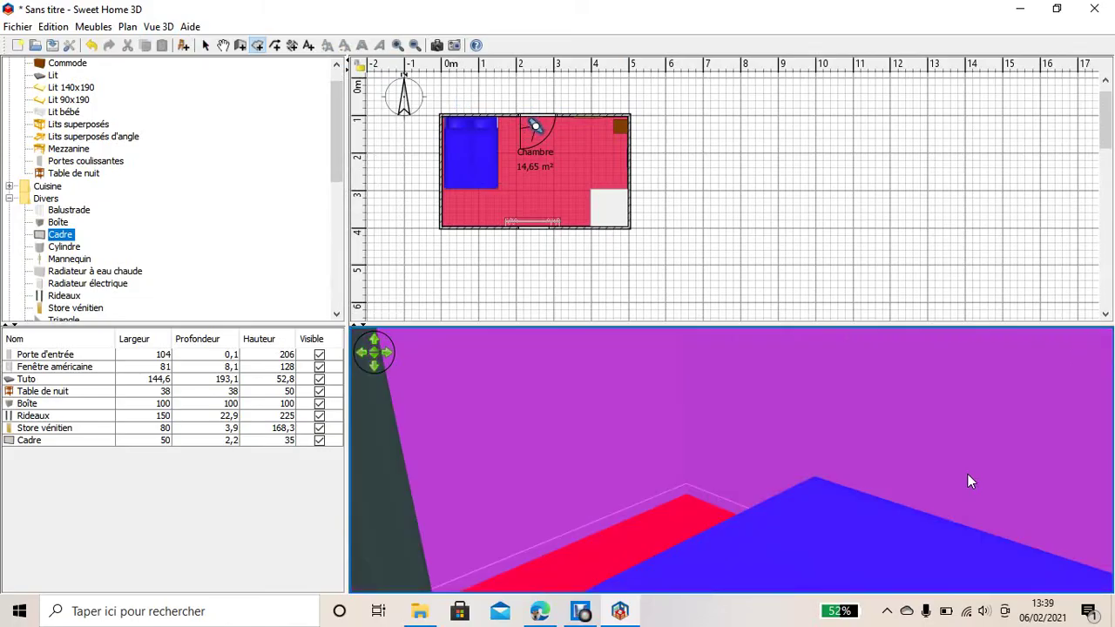
left_click_drag(968, 474, 582, 522)
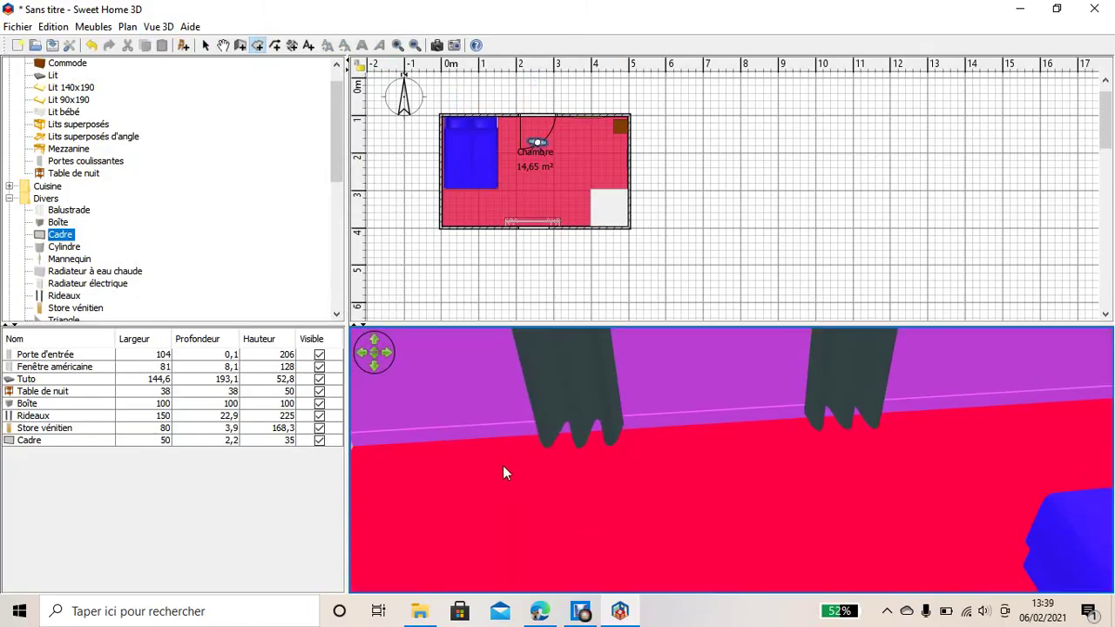
left_click_drag(504, 468, 716, 475)
Step: Try moving the blue bed to the room's northeast corner over the nightstand, and undo the move
left_click(485, 154)
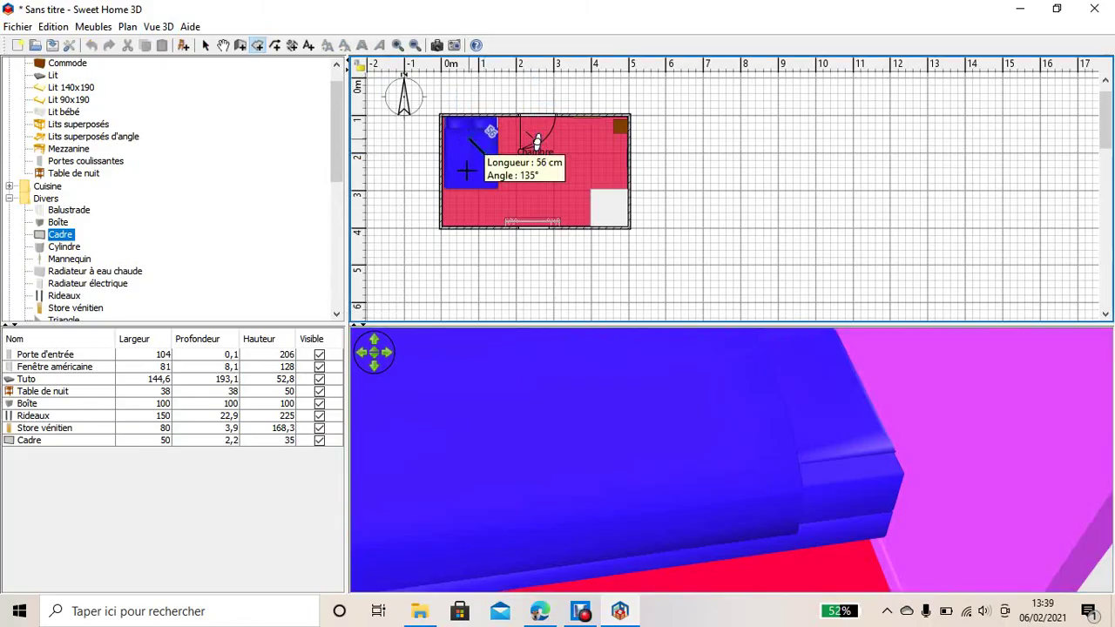
left_click(205, 44)
left_click(454, 143)
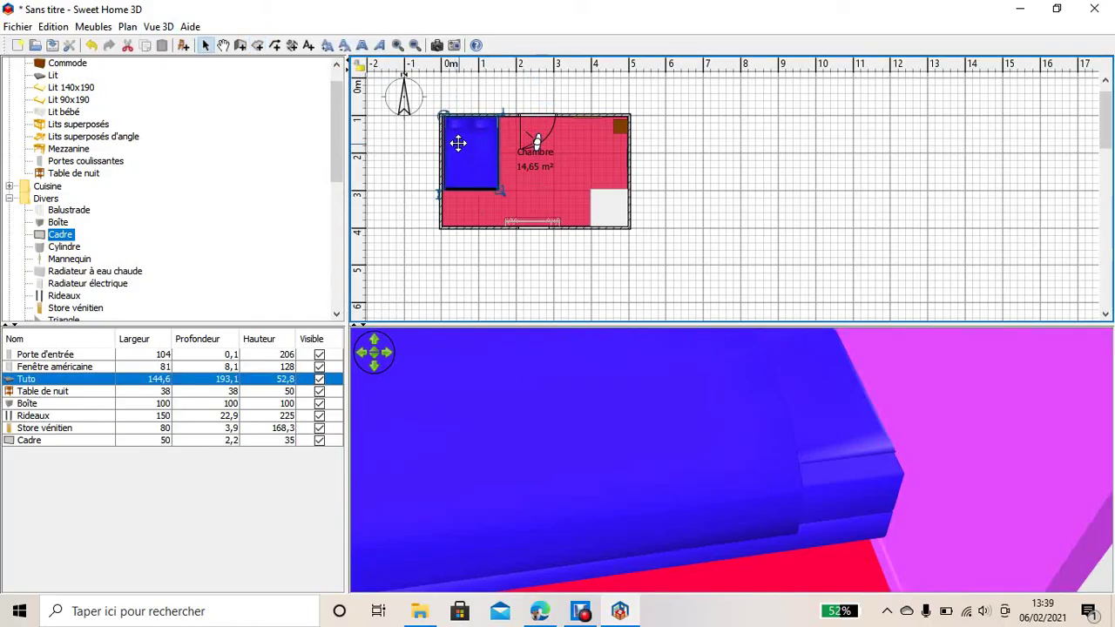
left_click_drag(462, 143, 623, 107)
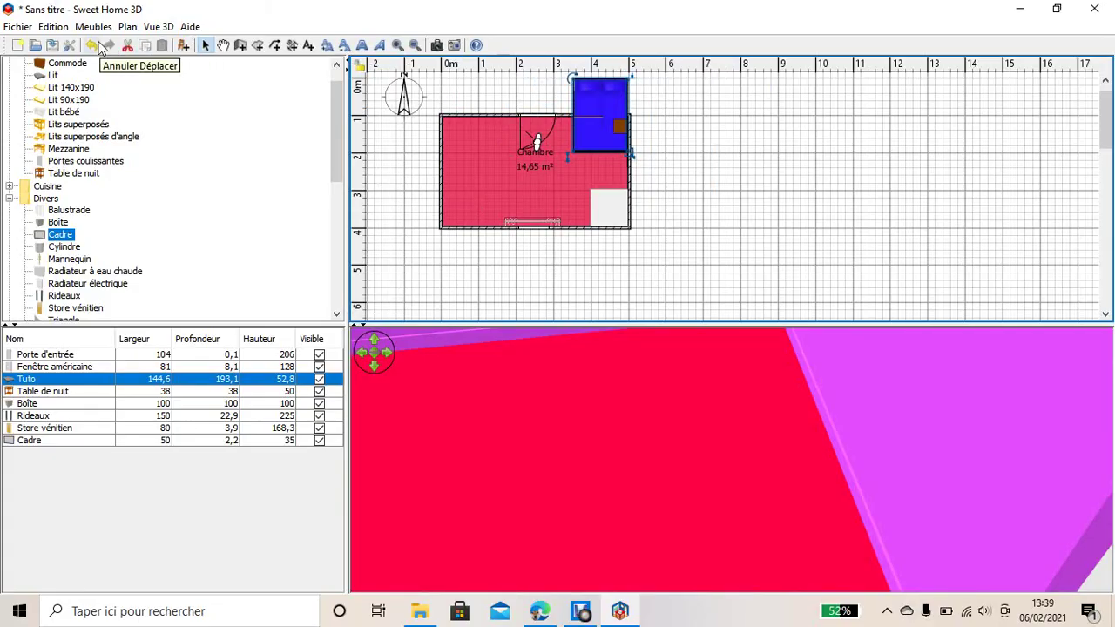
left_click(91, 45)
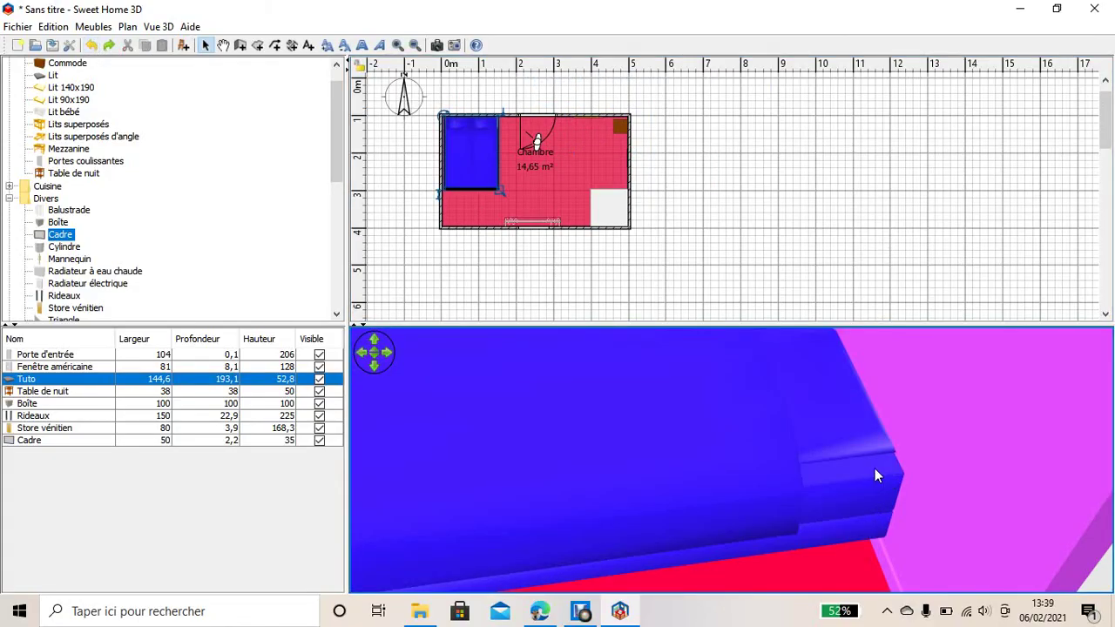
Step: Look around the room from the visitor's position, examining the door, the box and the curtained window
left_click_drag(874, 467, 490, 443)
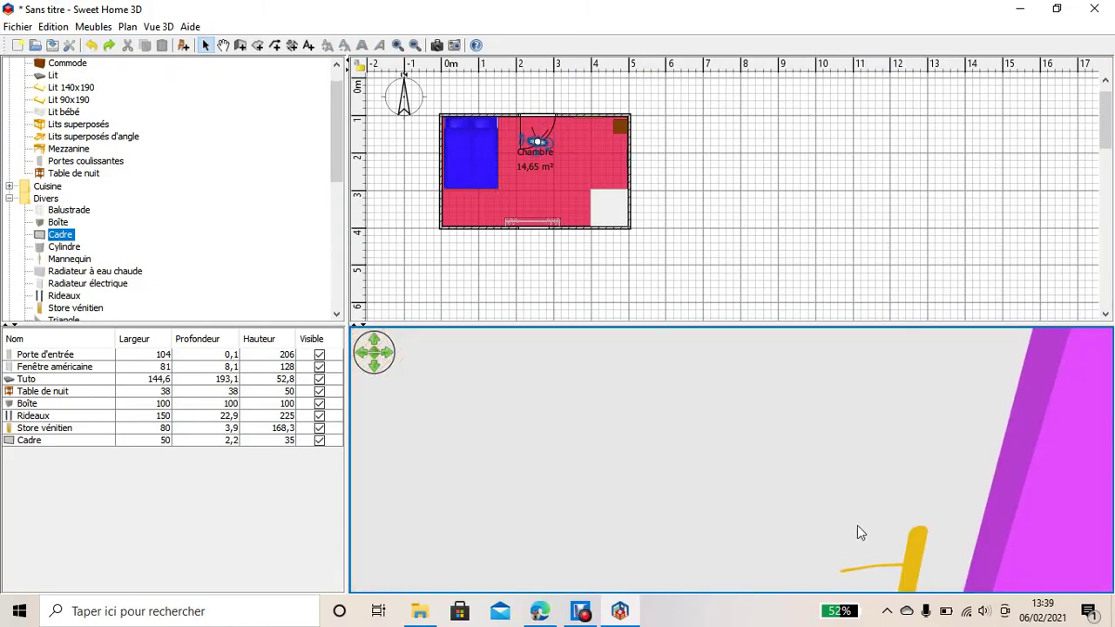
left_click_drag(858, 531, 843, 480)
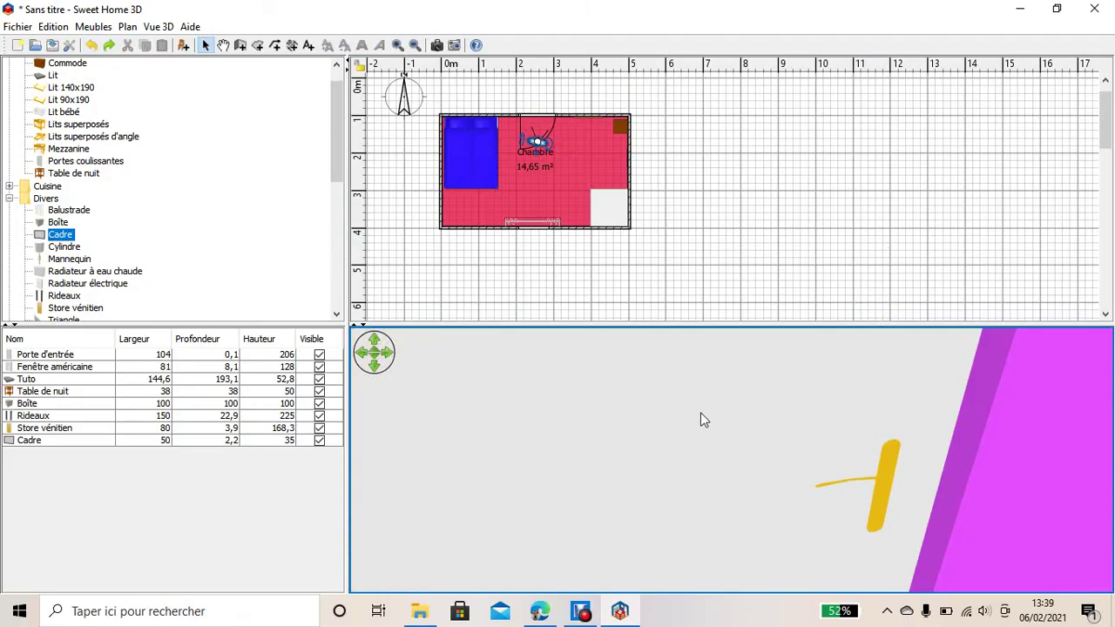
left_click_drag(704, 420, 1113, 422)
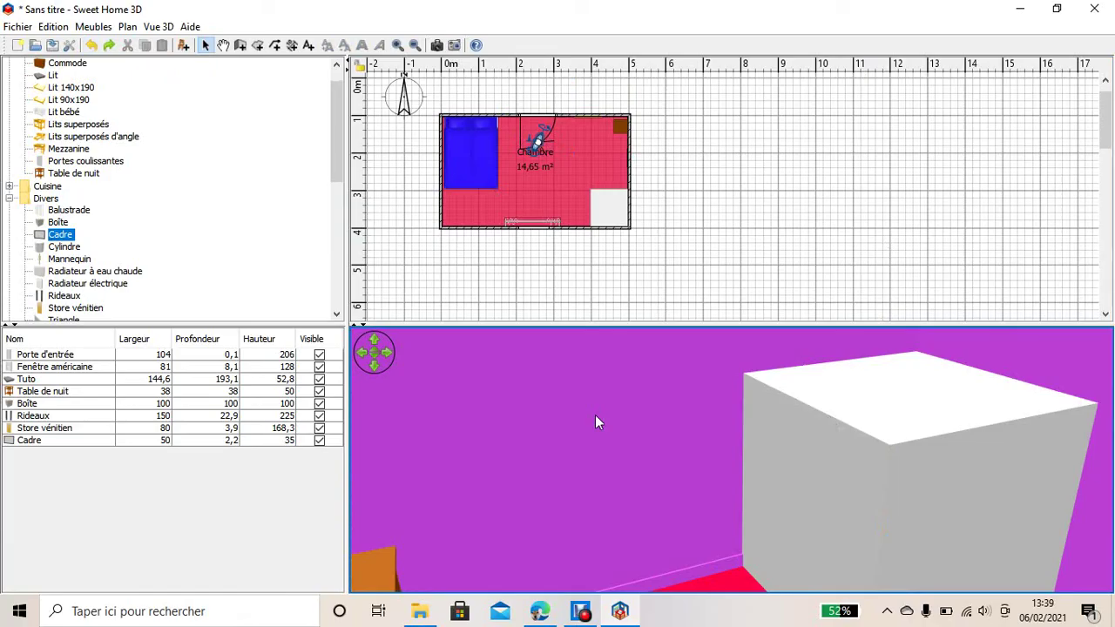
left_click_drag(595, 415, 744, 431)
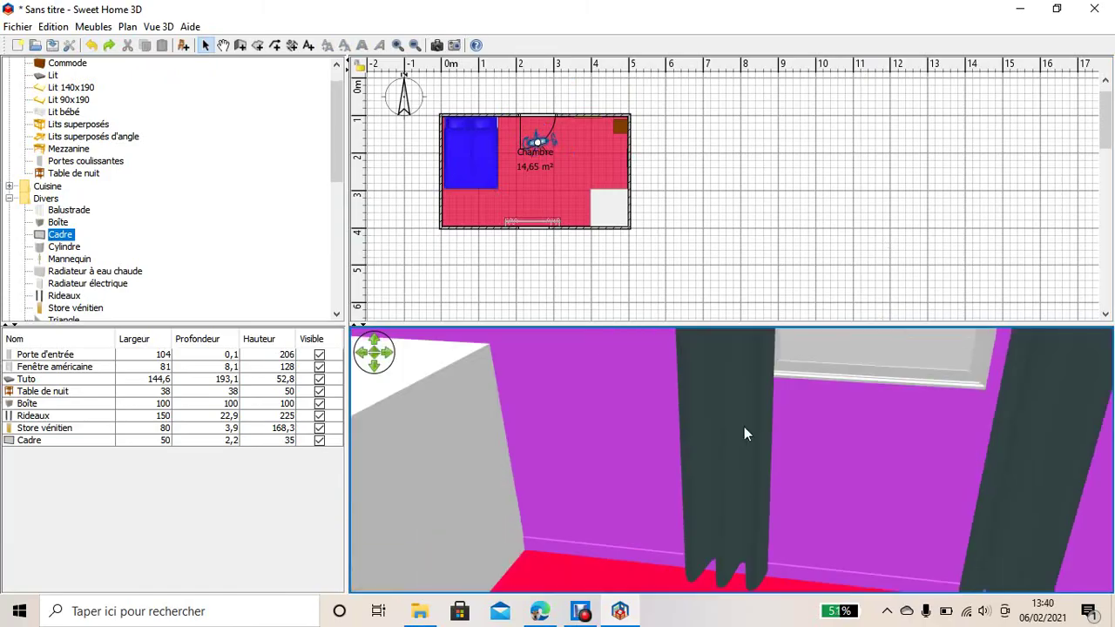
left_click(580, 612)
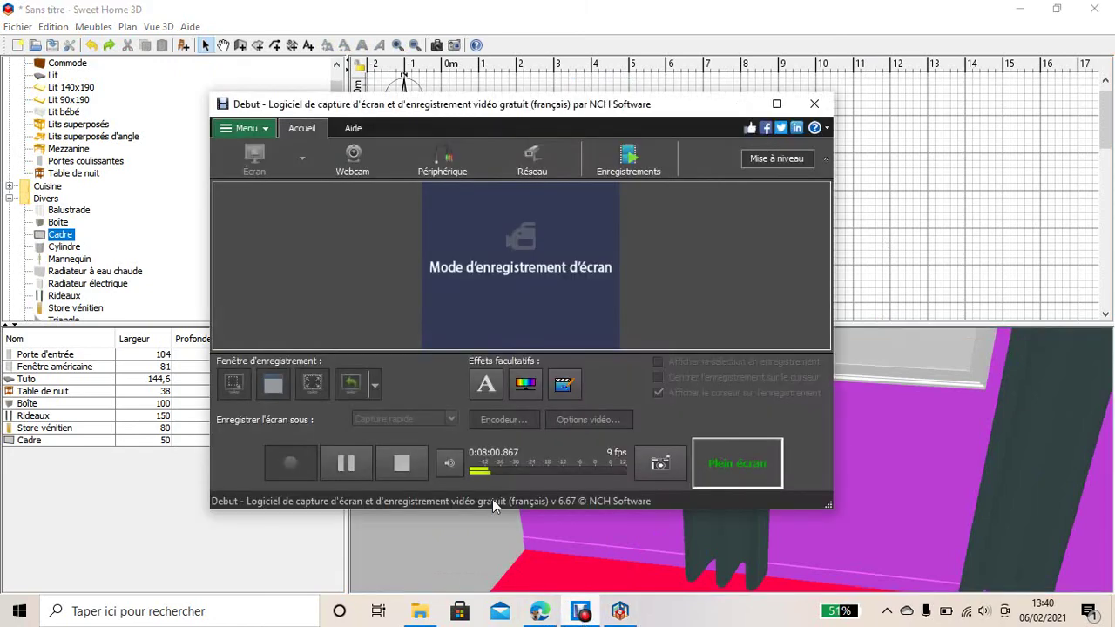